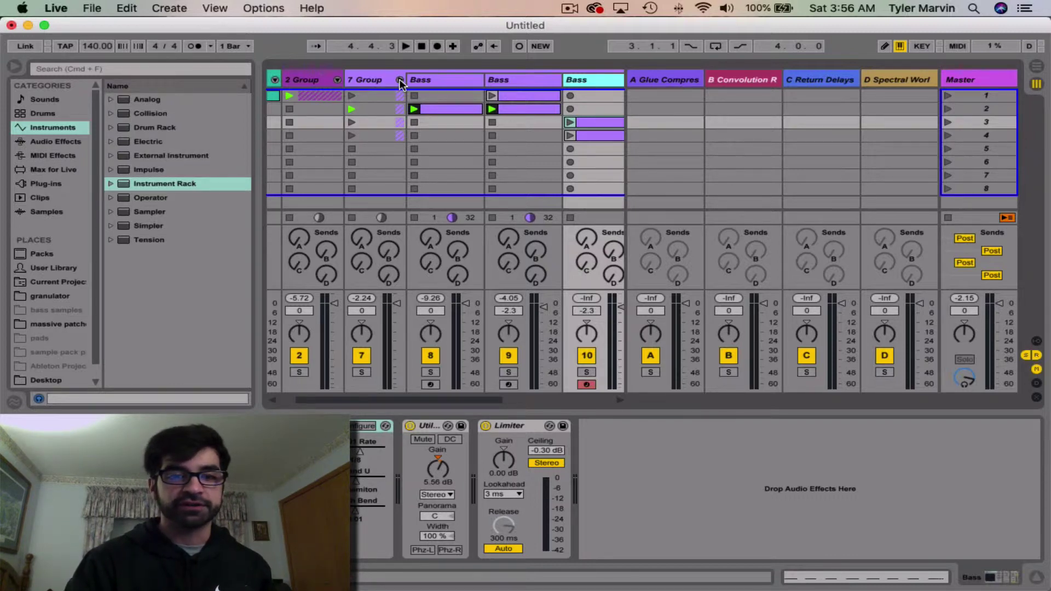
Step: Play the running clips briefly, and stop the clips on Bass tracks 8 and 9
key("space")
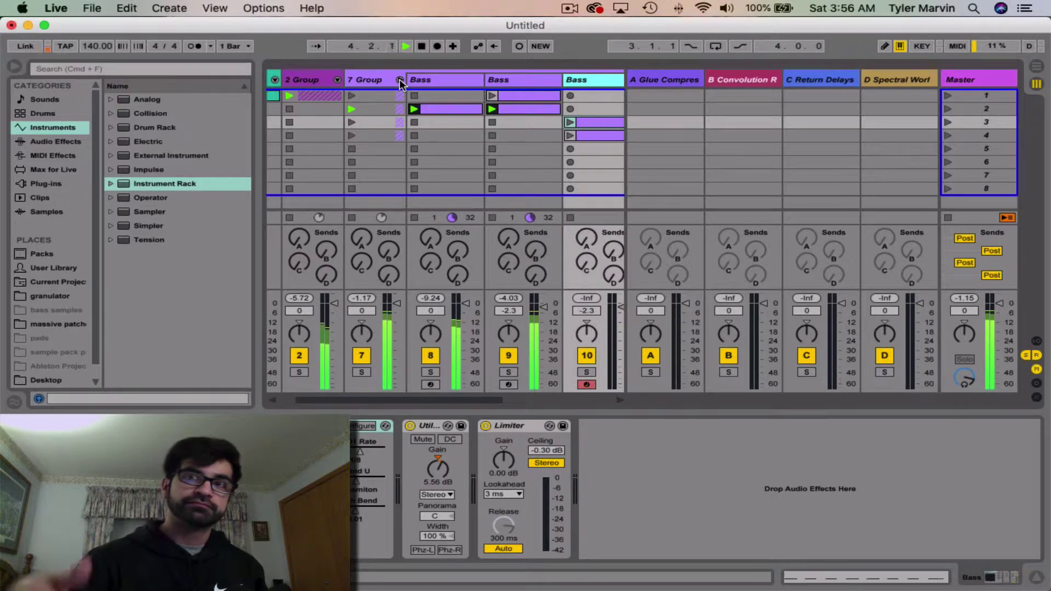
key("space")
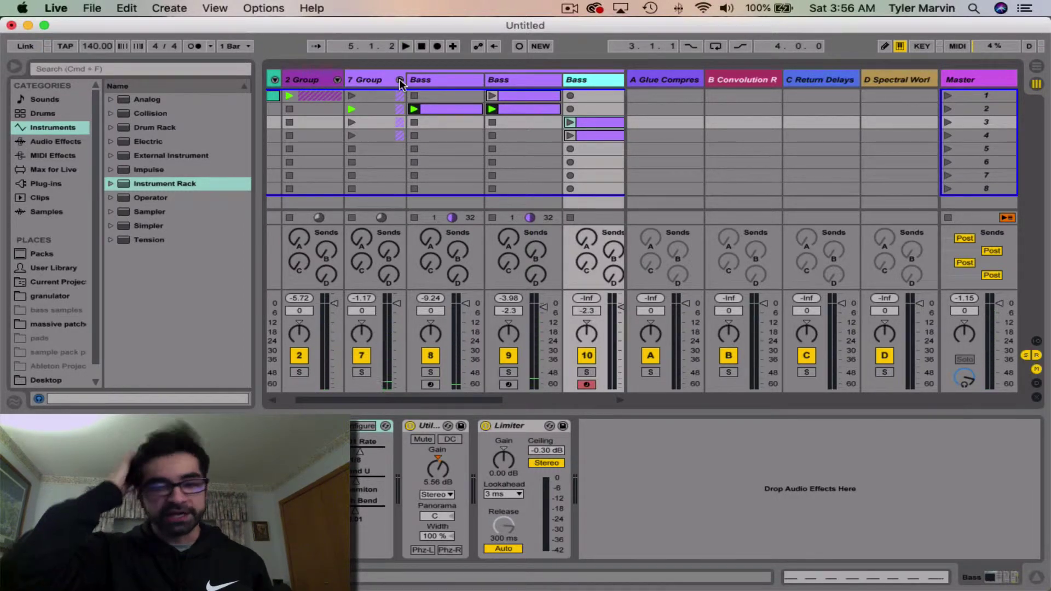
scroll(492, 86, "right", 3)
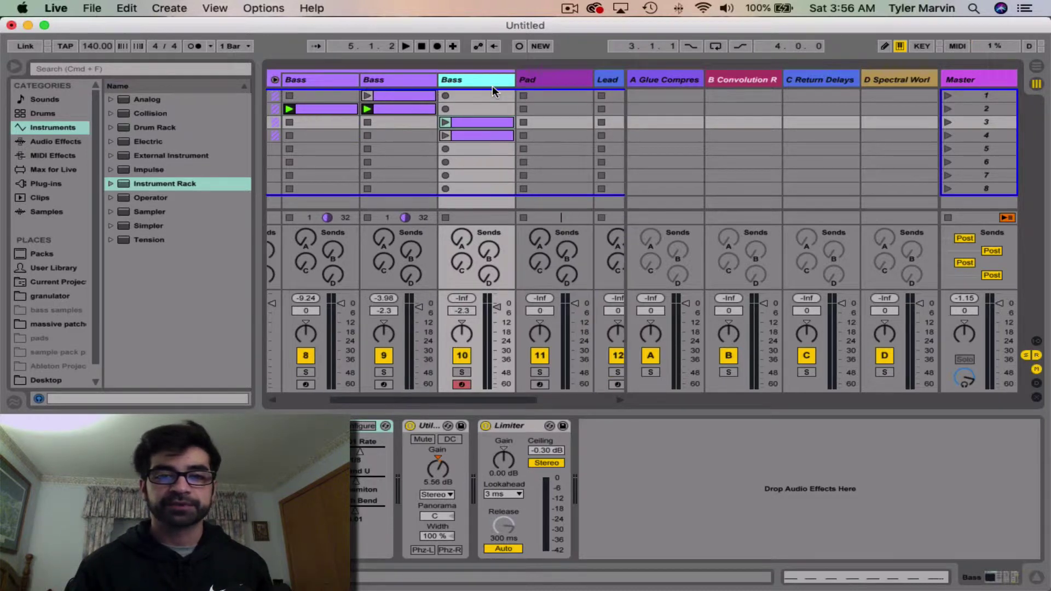
left_click(367, 218)
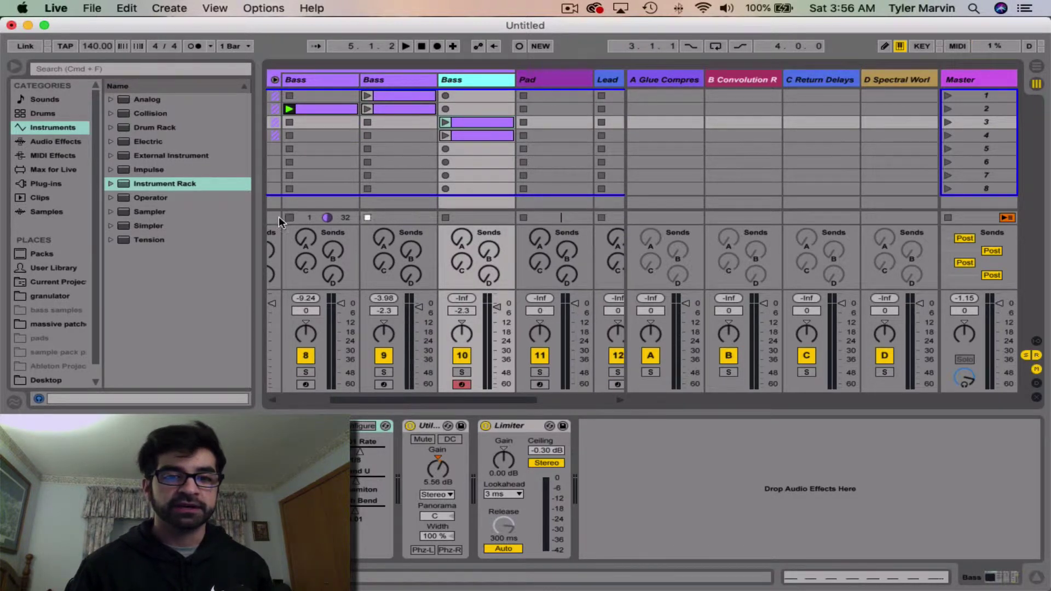
left_click(289, 217)
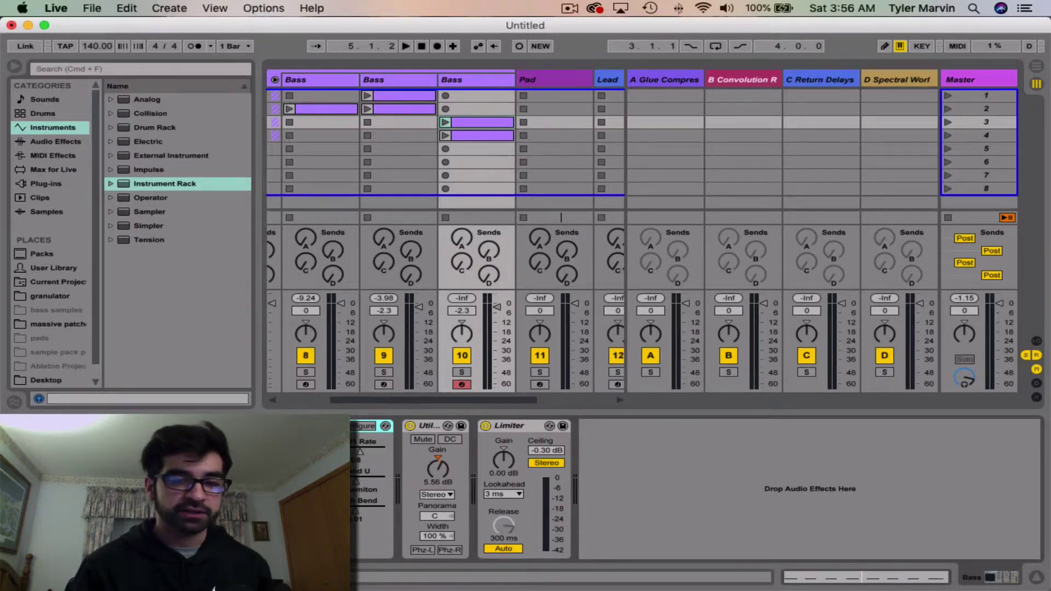
Step: Hide the open synth window and audition the scene 3 clip on Bass track 10
key("super+alt+p")
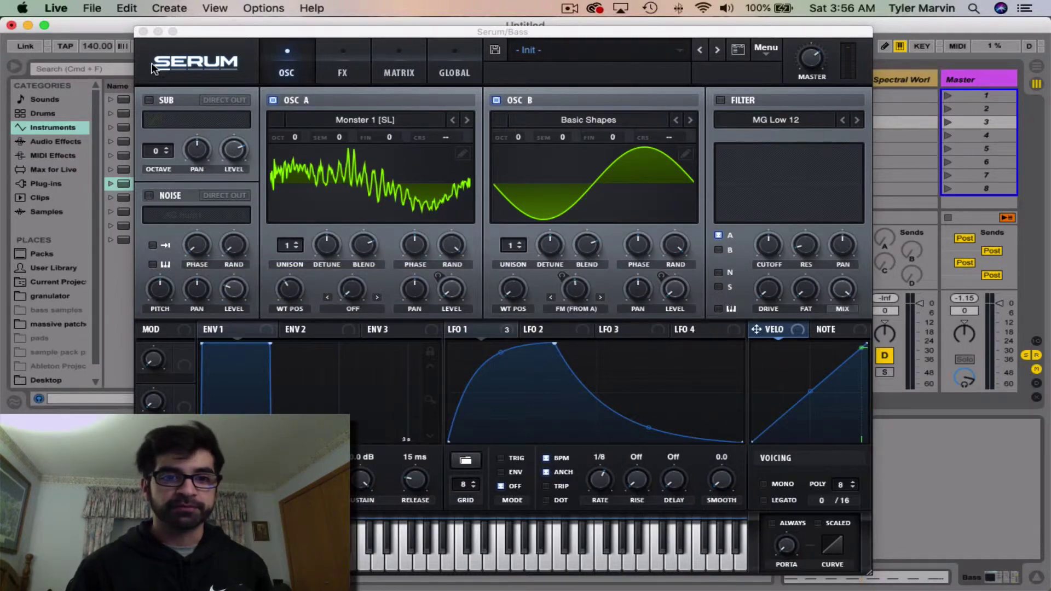
left_click(143, 32)
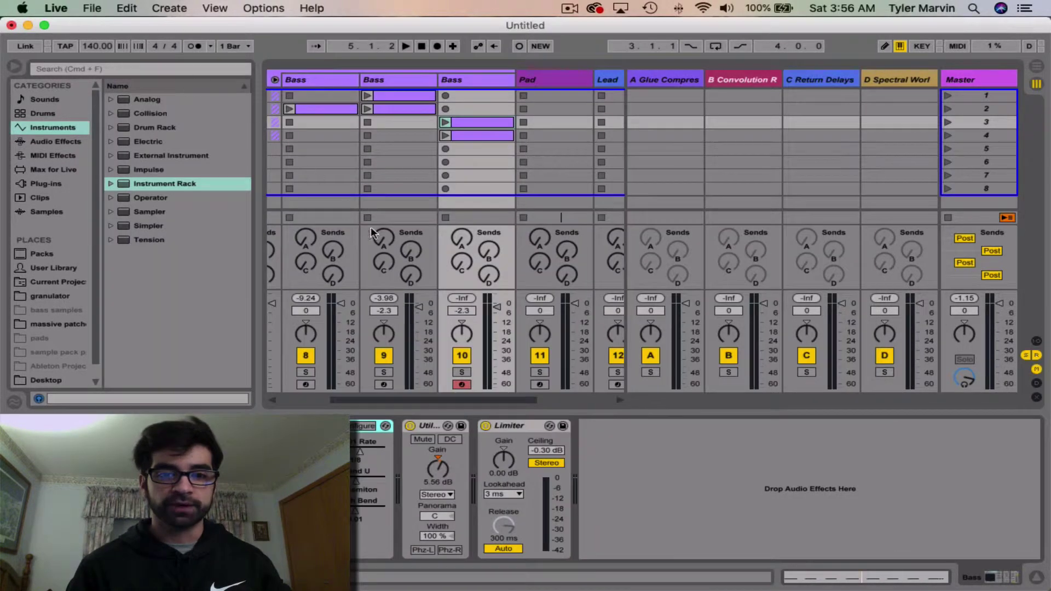
left_click(445, 122)
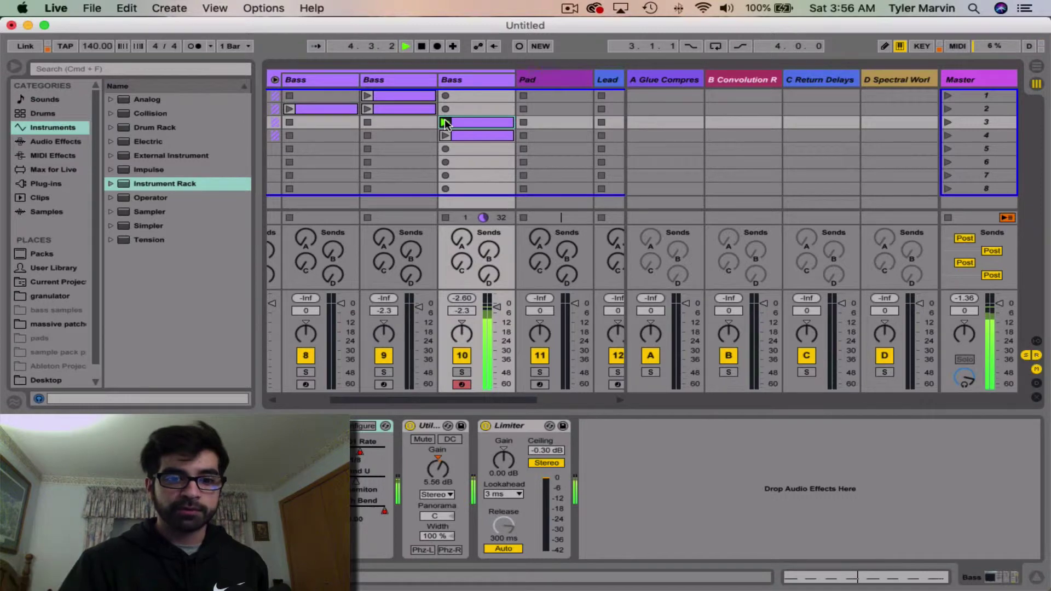
key("space")
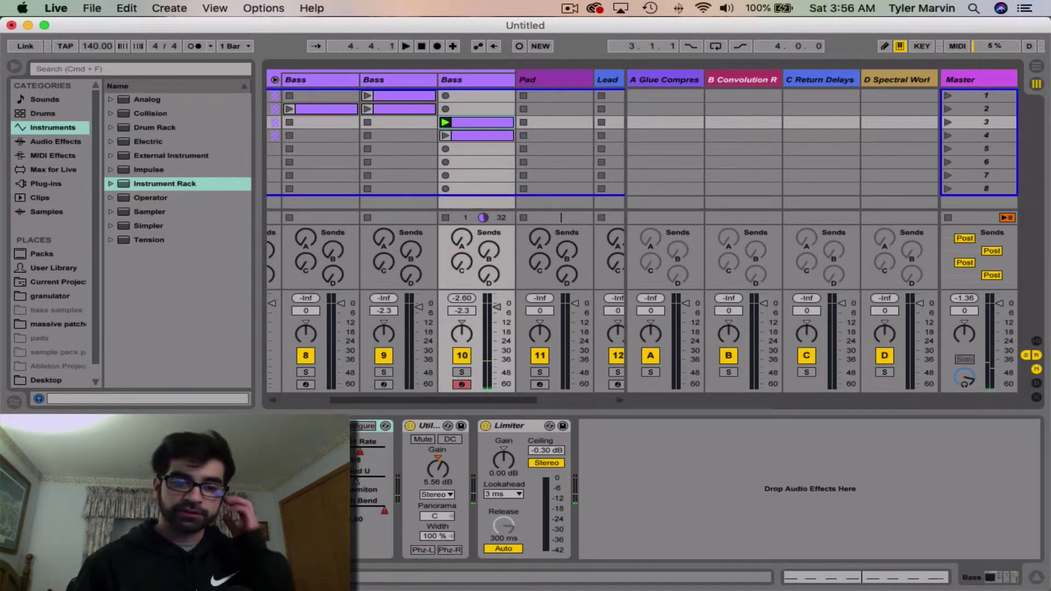
Step: Add a Hall reverb to Serum's effects, reducing its size, decay and mix and raising its low cut
left_click(200, 426)
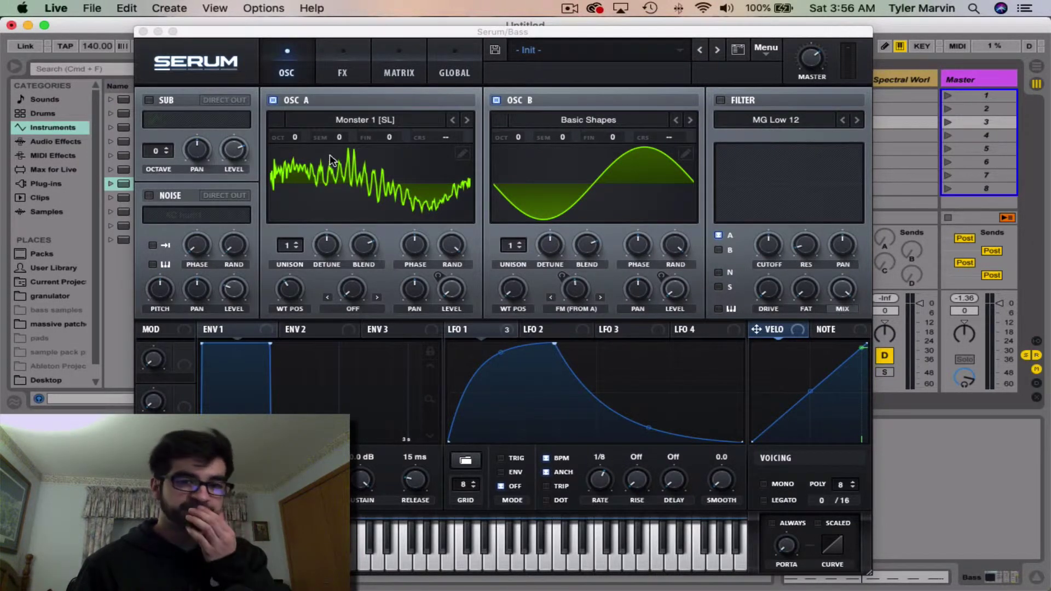
left_click(338, 70)
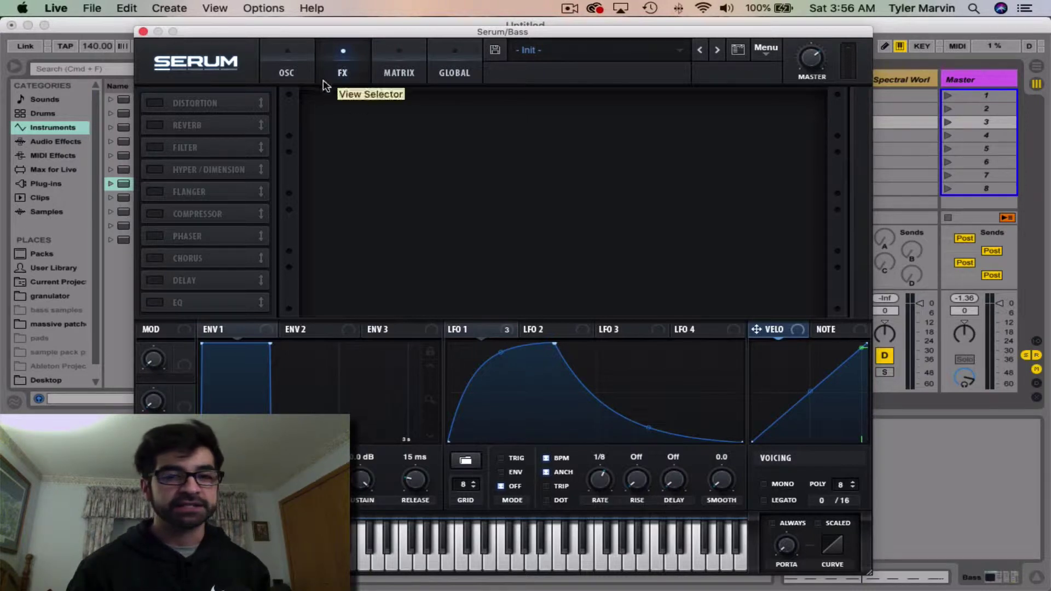
left_click(156, 127)
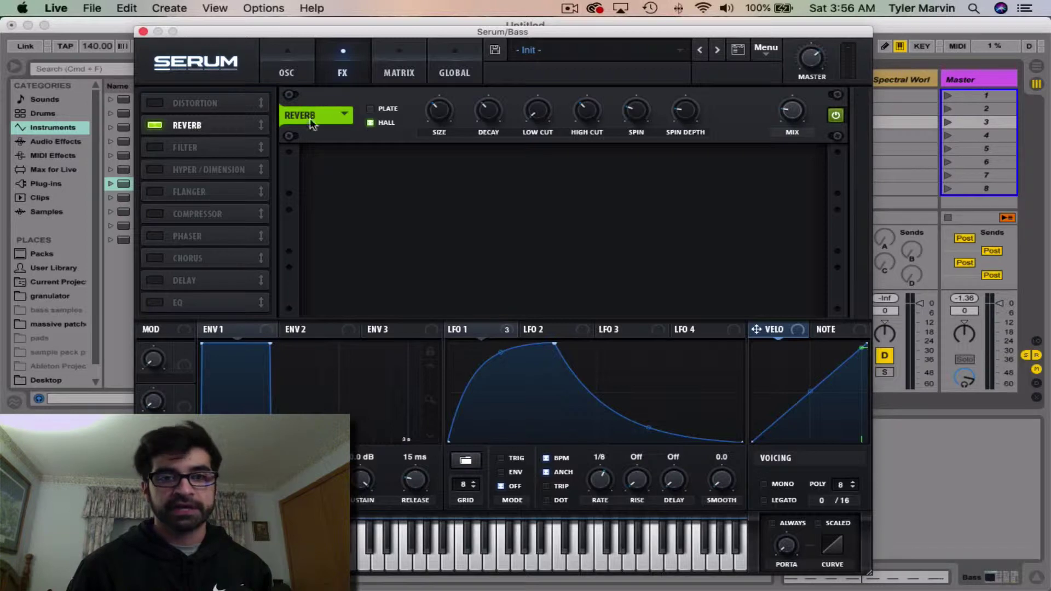
left_click(446, 119)
left_click_drag(443, 127, 485, 152)
left_click_drag(796, 109, 794, 121)
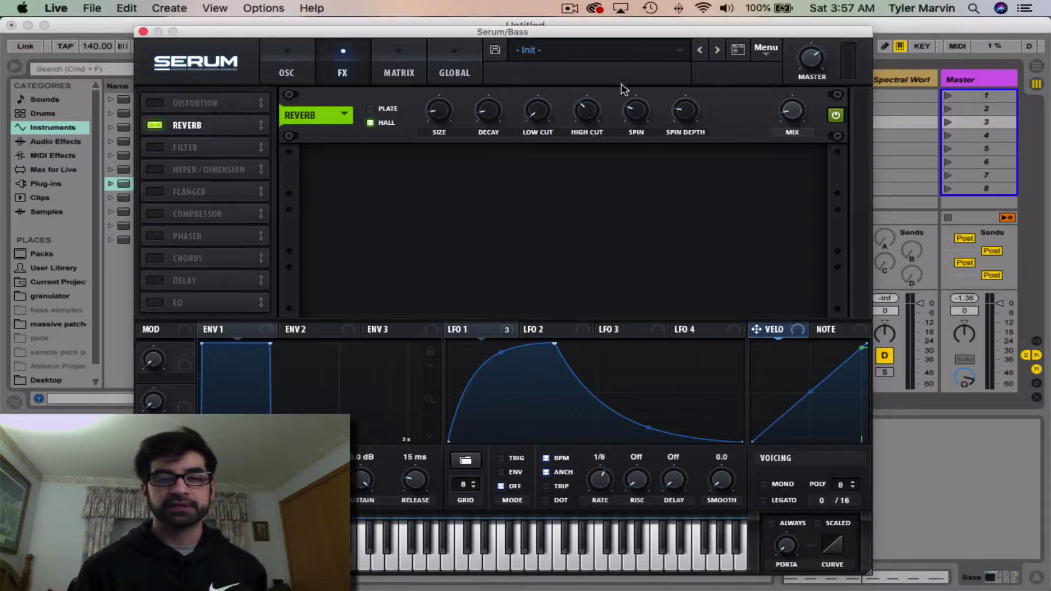
left_click_drag(536, 113, 533, 60)
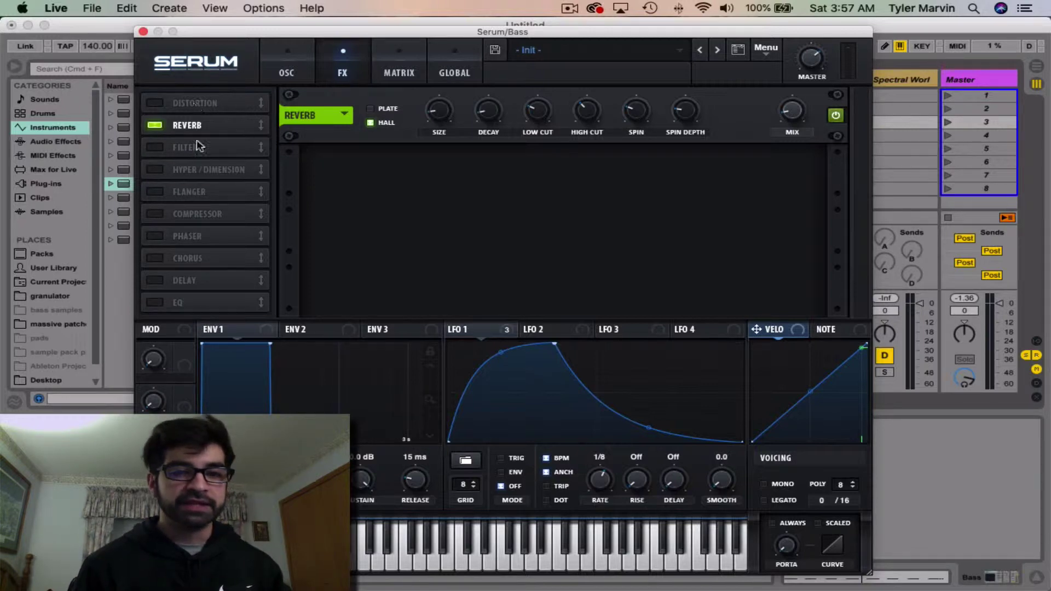
Step: Add a filter effect after the reverb, using the Reverb filter type, and lower its cutoff
left_click(157, 147)
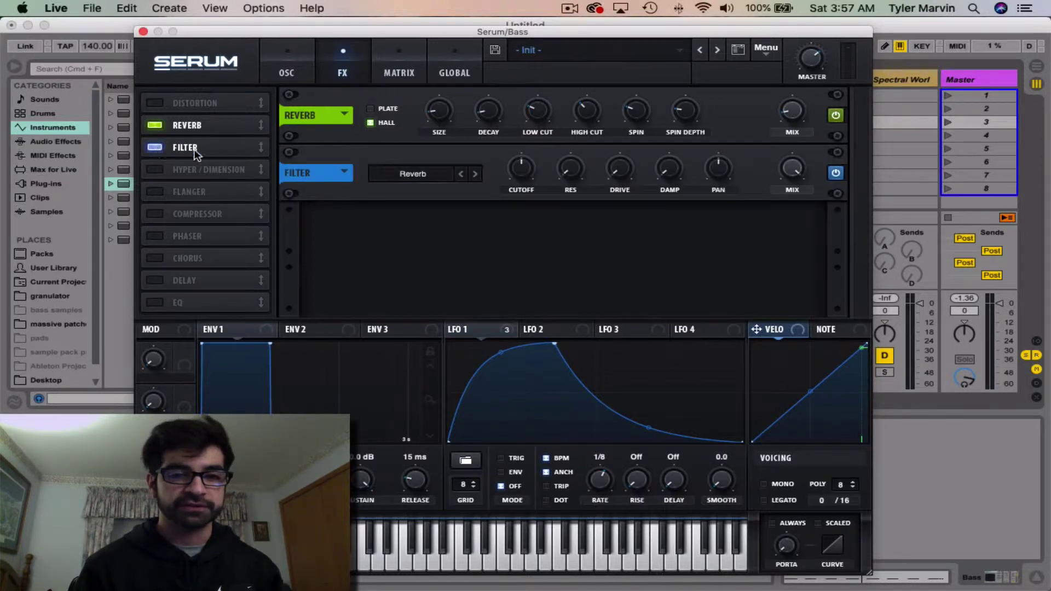
left_click(417, 181)
mouse_move(427, 230)
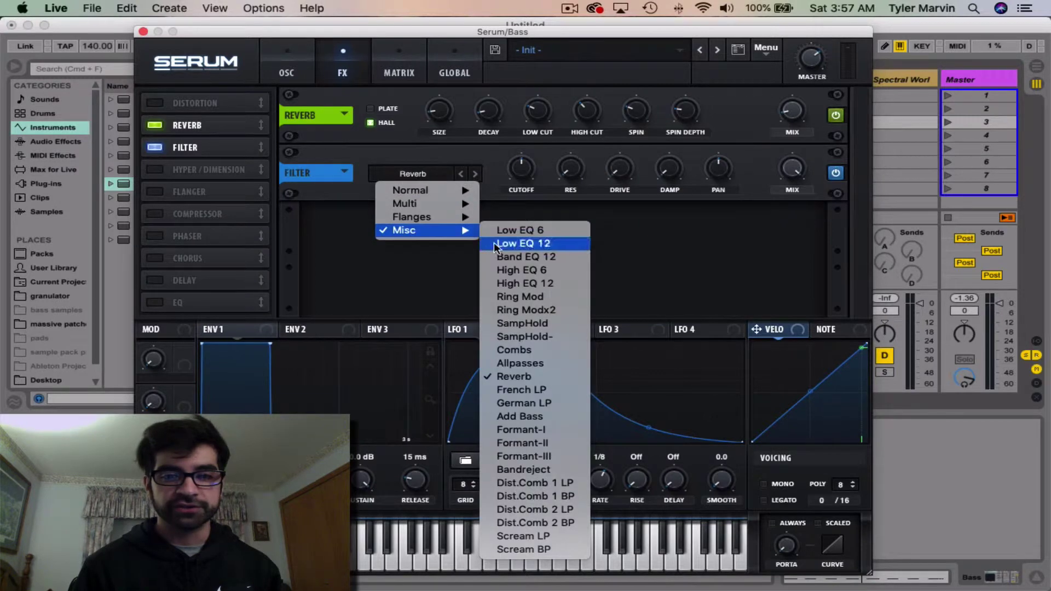
left_click(528, 376)
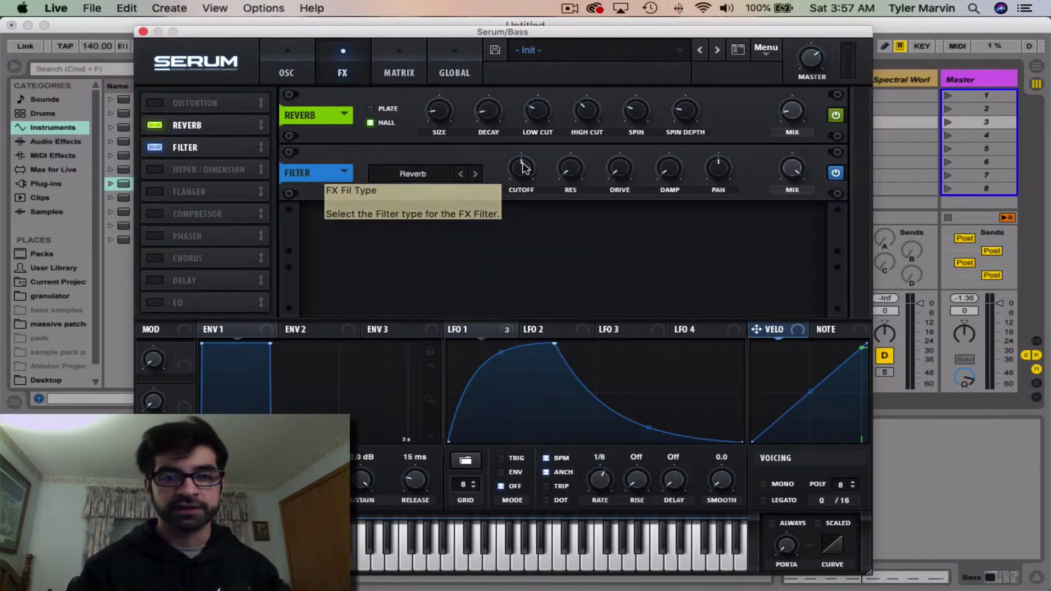
left_click_drag(523, 165, 521, 189)
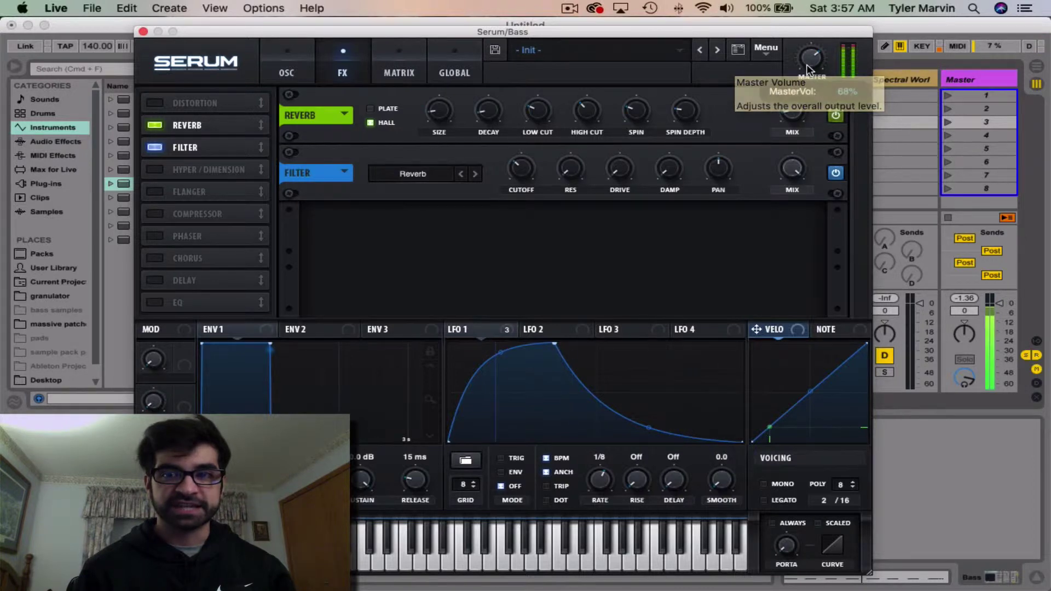
Step: Turn down Serum's master volume and lower the FX filter's cutoff further
left_click_drag(806, 67, 736, 104)
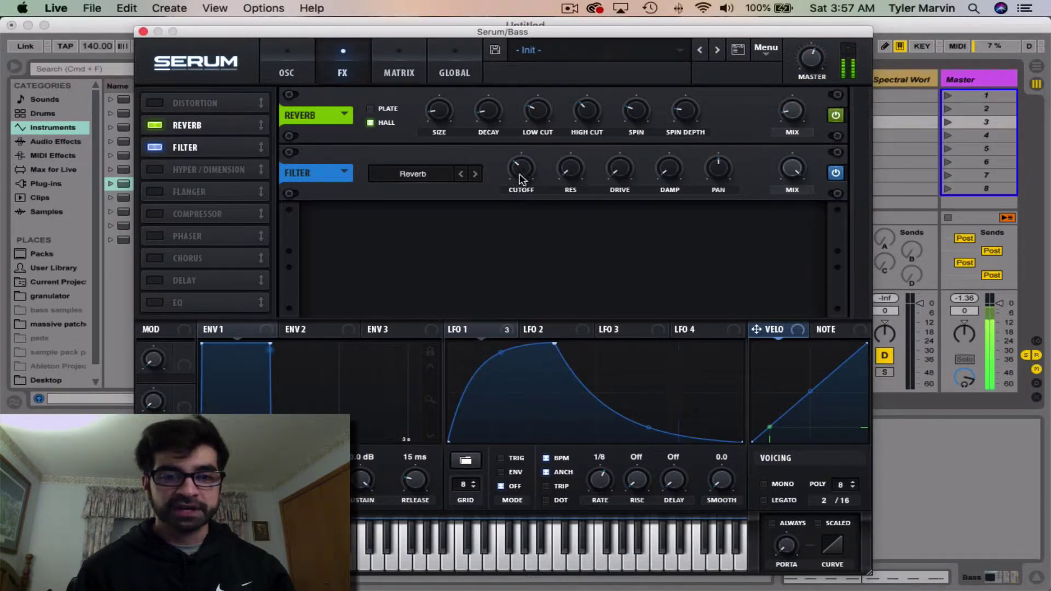
mouse_move(521, 178)
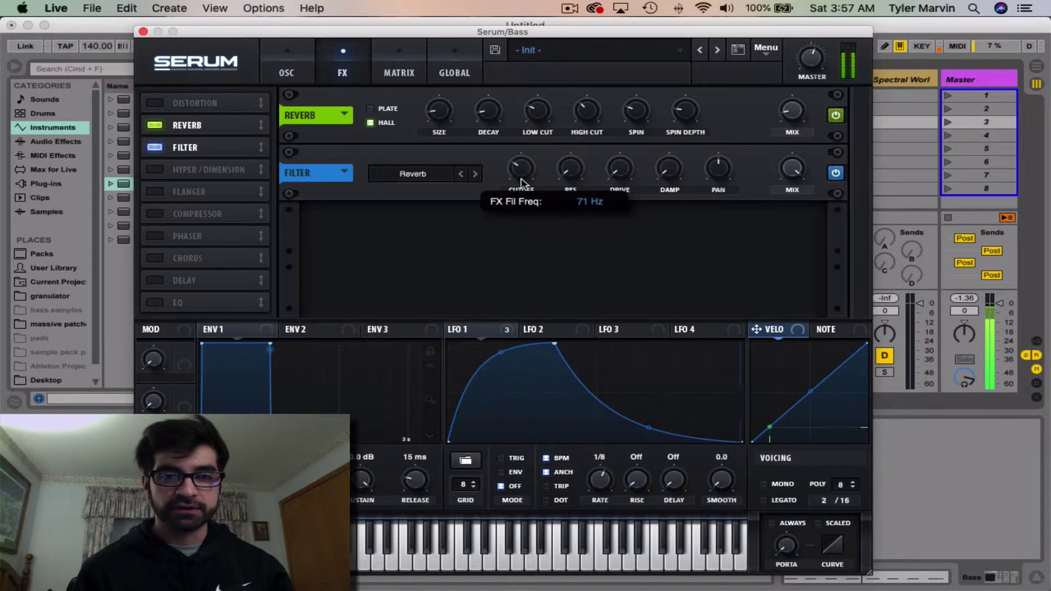
left_click_drag(520, 183, 520, 191)
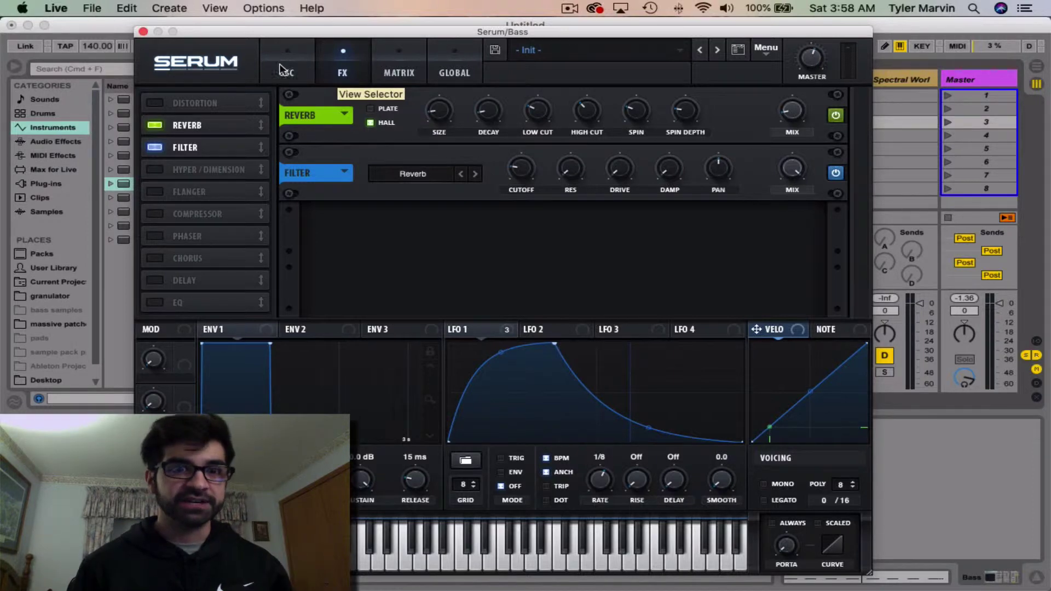
Step: Add Tube distortion ahead of the reverb and set its drive to 73%
left_click(156, 102)
left_click_drag(673, 120, 673, 42)
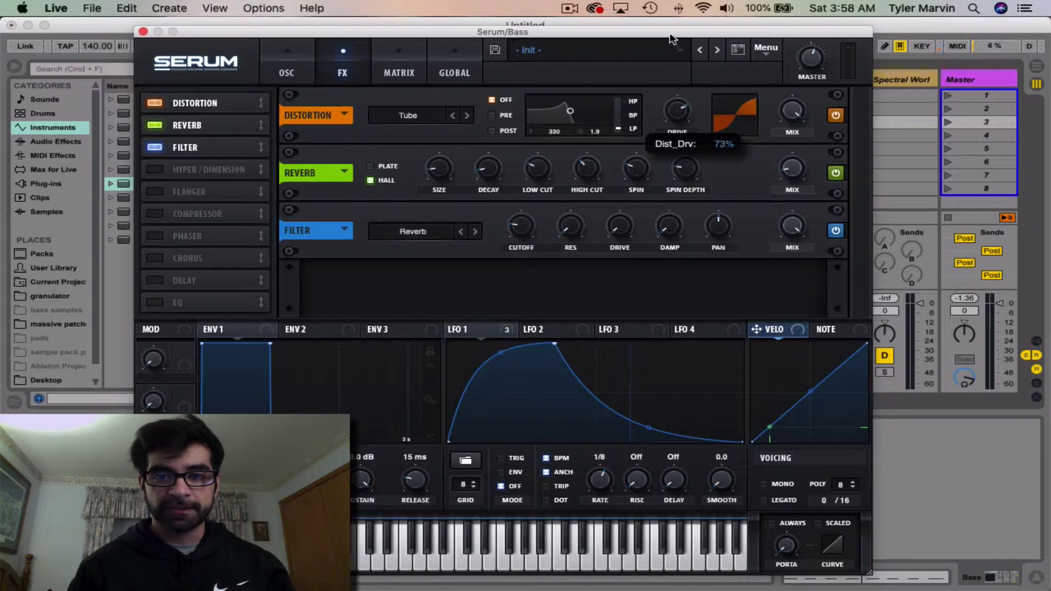
mouse_move(824, 63)
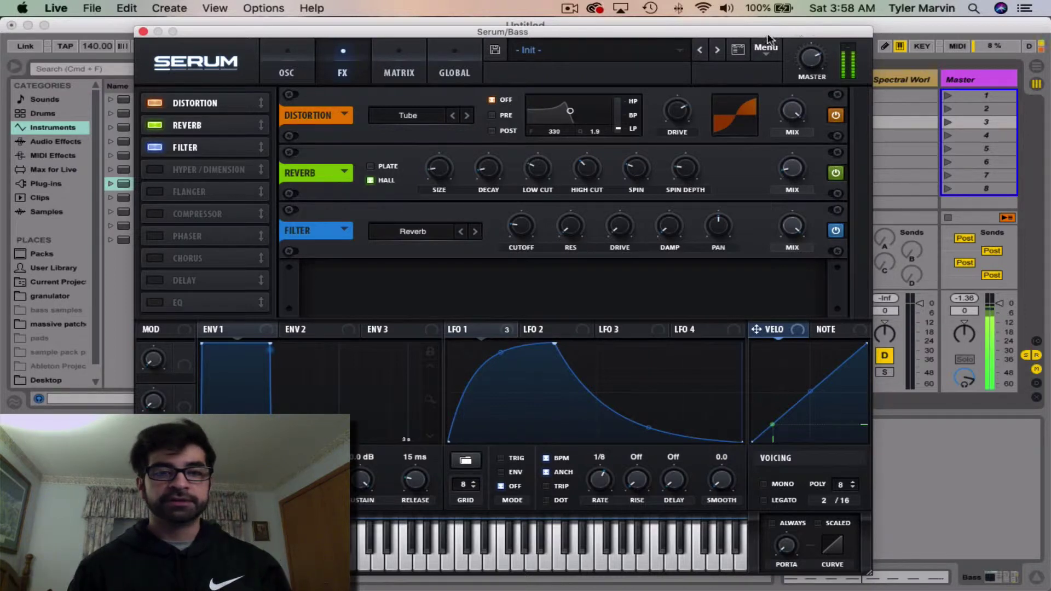
Step: Examine LFO 1's routing and the modulator options of oscillator B's FM (From A) warp
left_click(286, 74)
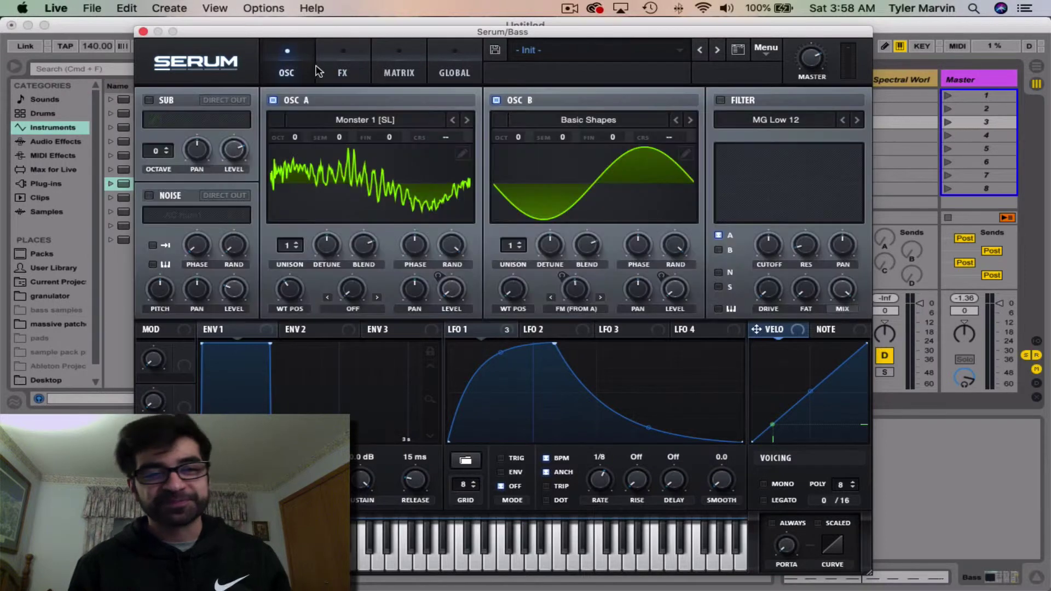
left_click(323, 72)
left_click(305, 73)
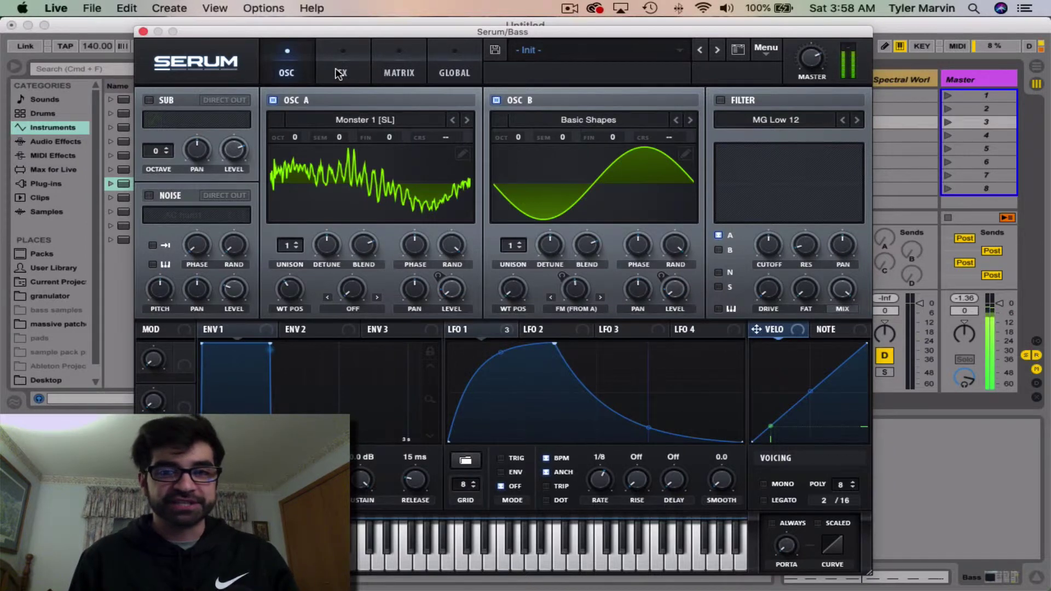
left_click(481, 331)
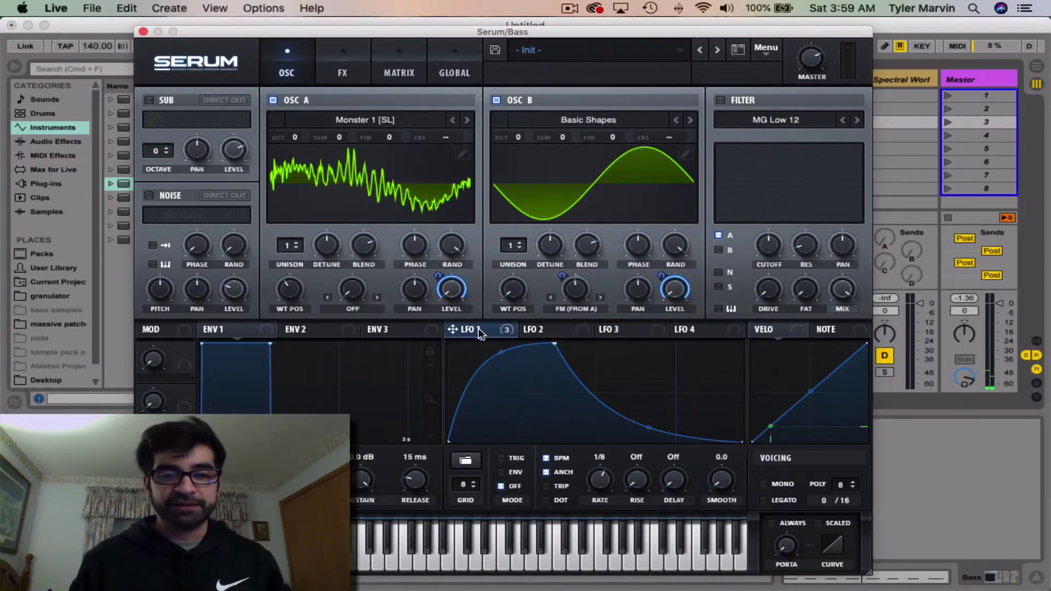
right_click(571, 298)
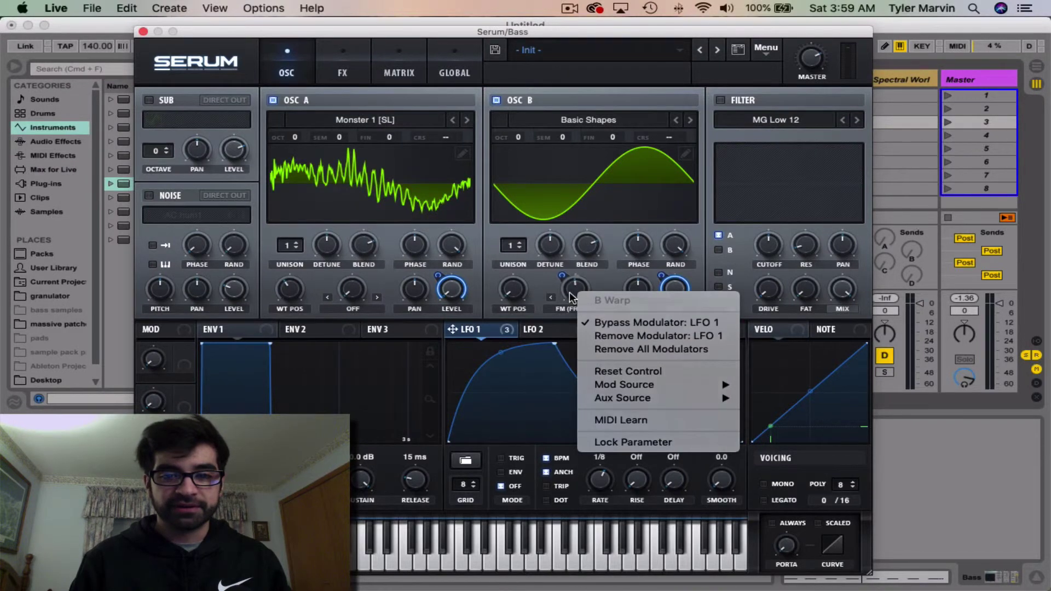
left_click(571, 297)
right_click(573, 290)
left_click(571, 303)
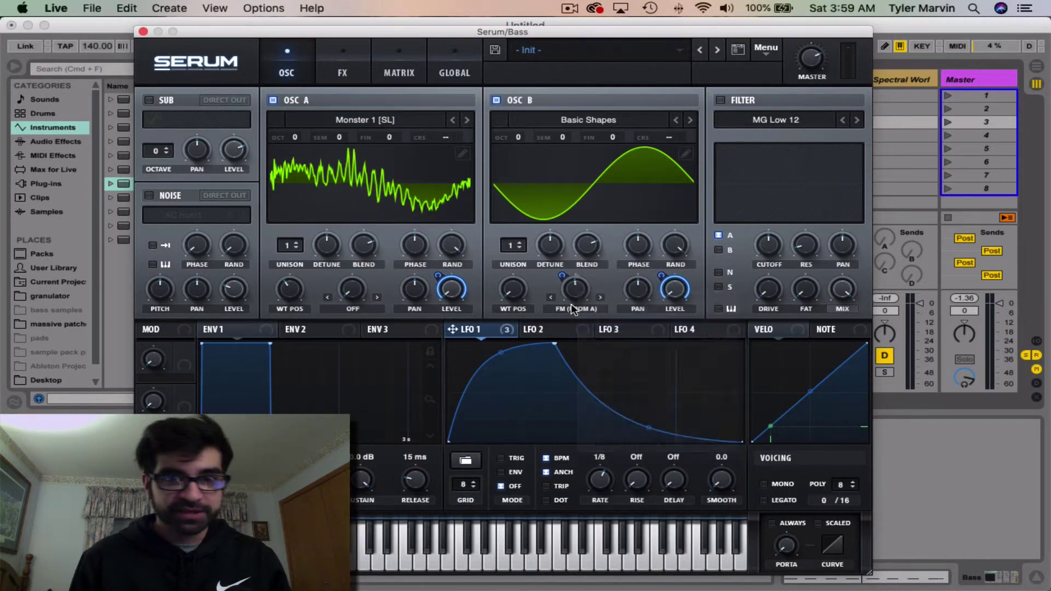
Step: Try modulating the FX filter's cutoff with LFO 1 at a small depth
left_click(348, 70)
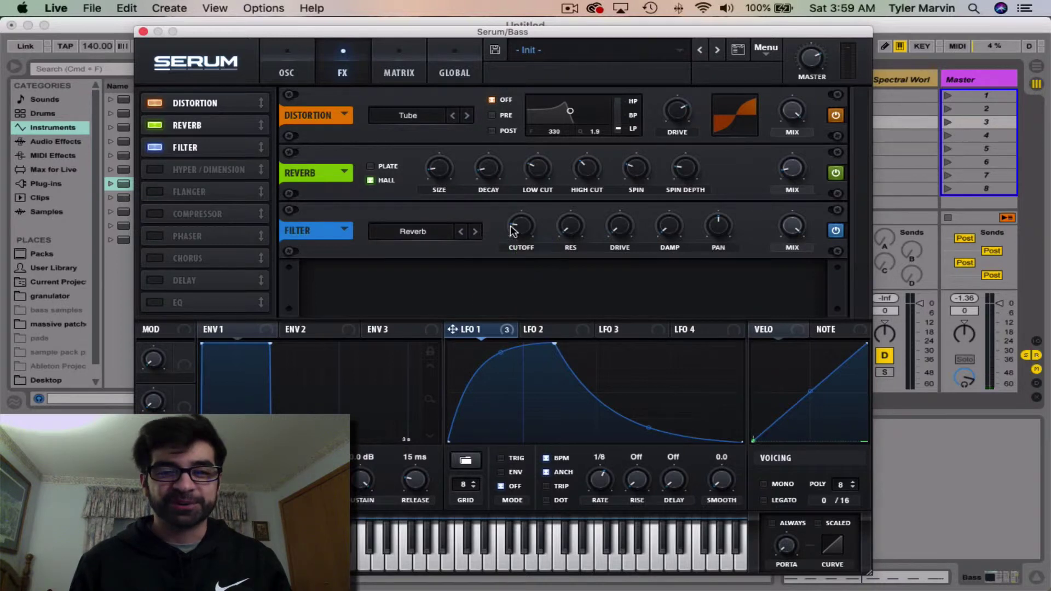
left_click_drag(512, 230, 507, 232)
left_click_drag(502, 267, 502, 275)
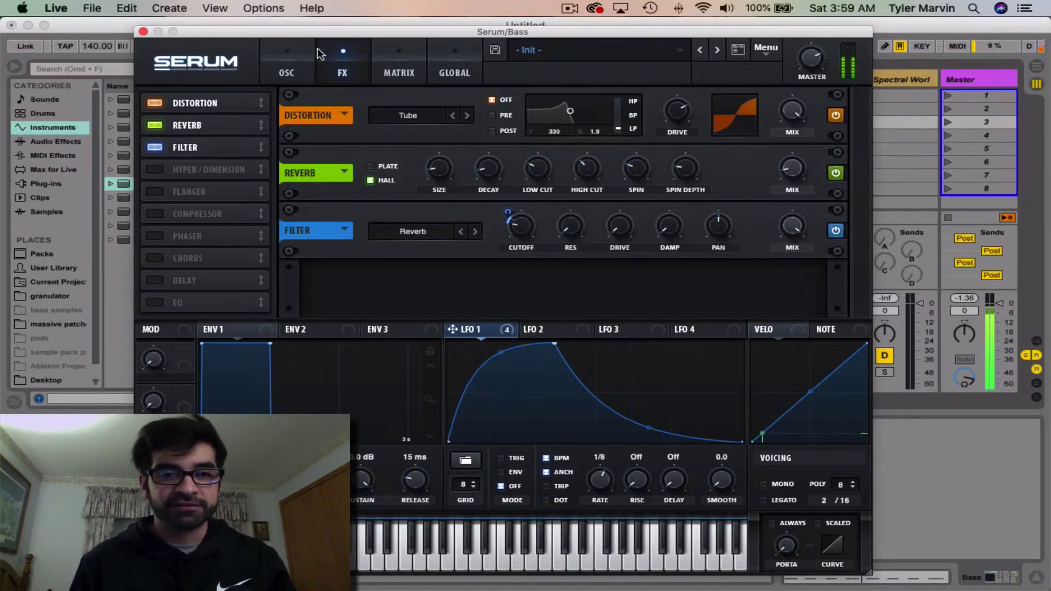
Step: Recheck whether LFO 1 is bypassed on oscillator B's warp control
left_click(302, 63)
right_click(570, 293)
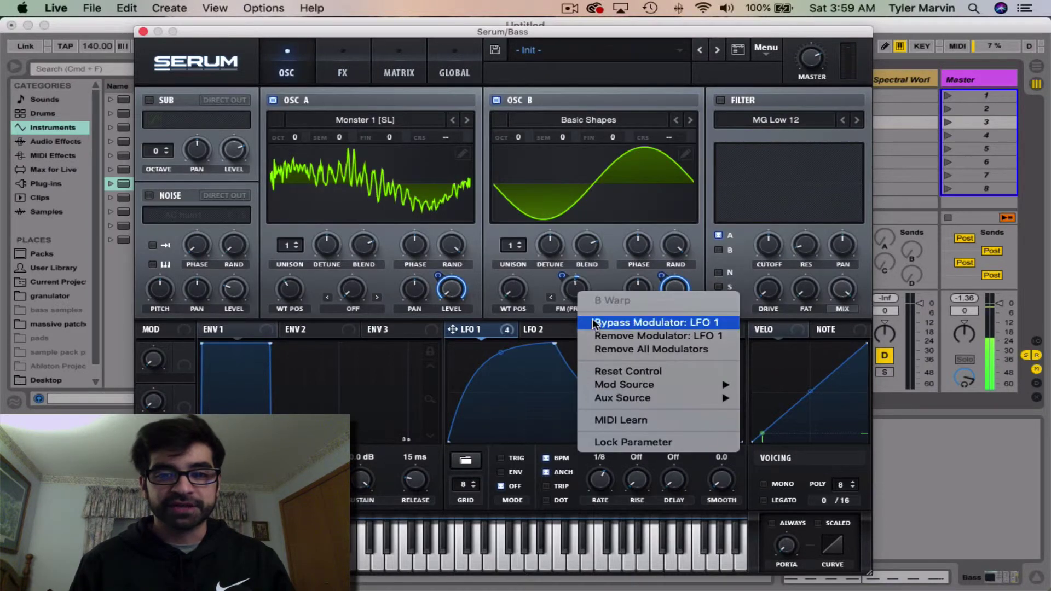
left_click(504, 255)
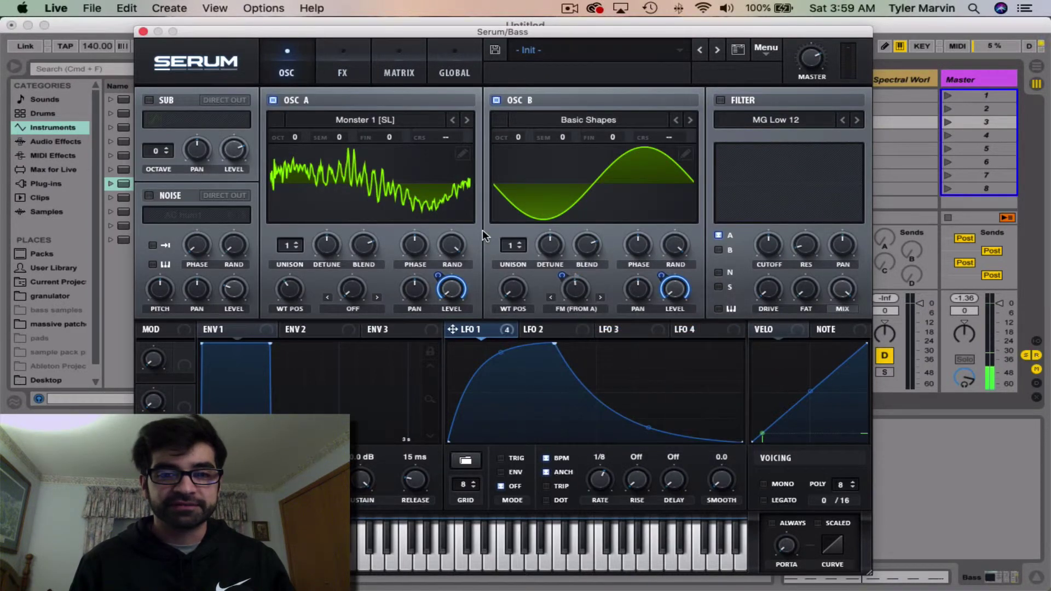
Step: Remove the LFO 1 modulator from the FX filter's cutoff and return to the oscillator view
left_click(334, 82)
left_click_drag(510, 217, 509, 220)
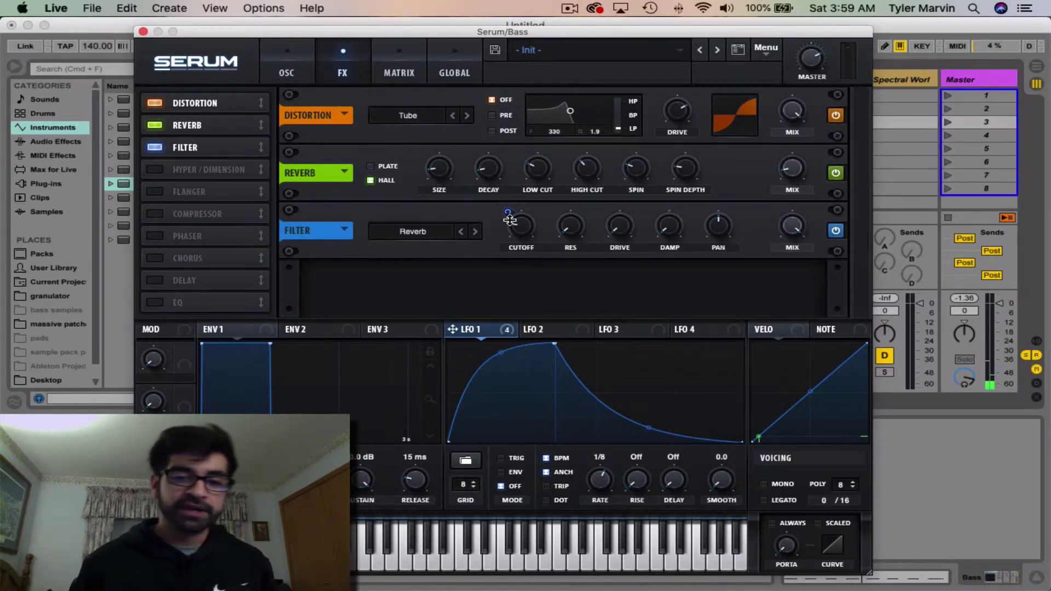
right_click(515, 229)
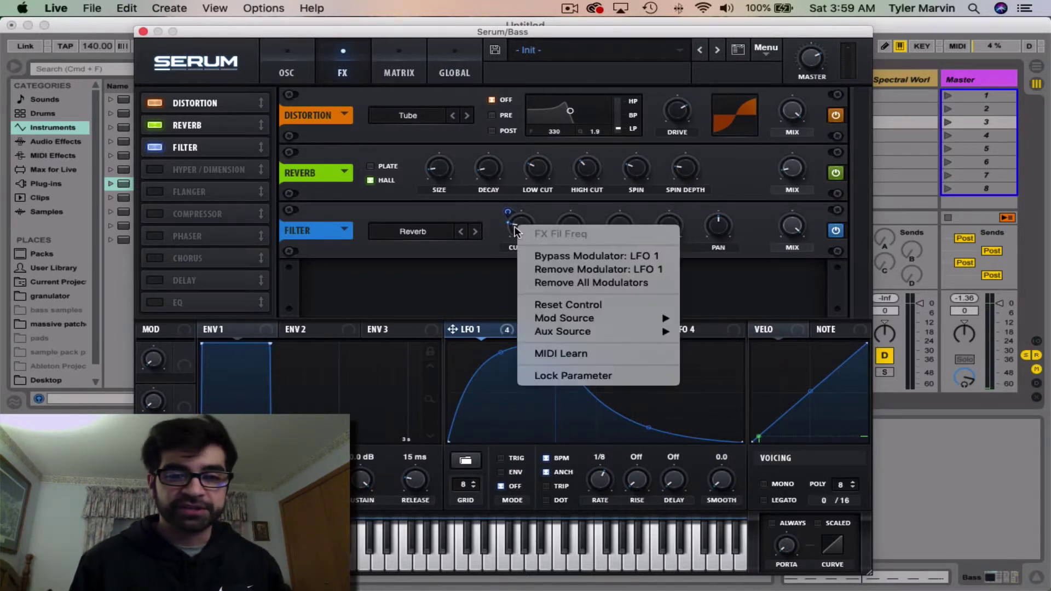
left_click(529, 270)
left_click(294, 76)
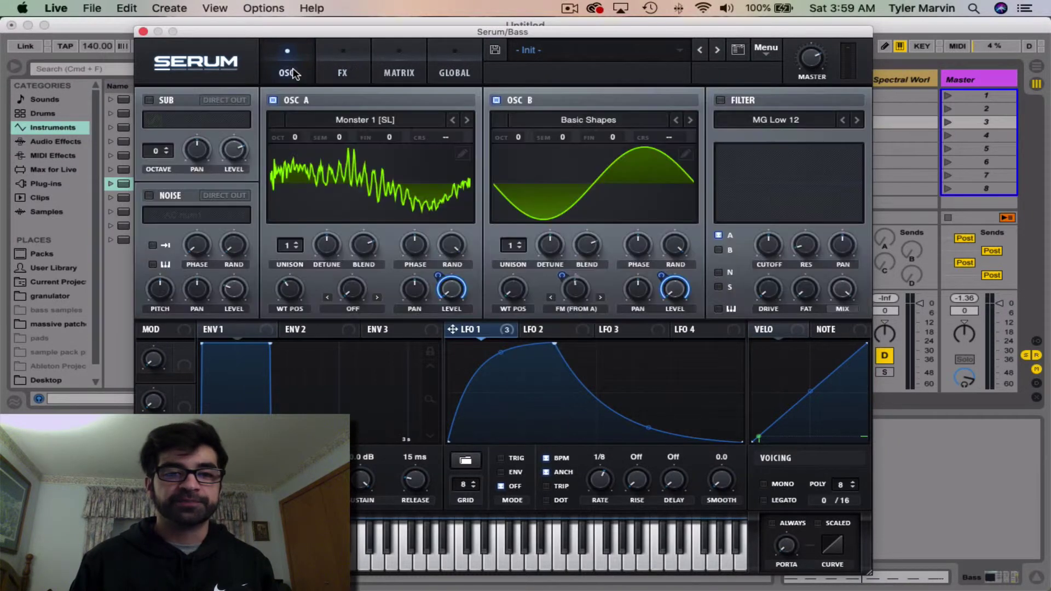
Step: Review the patch's FX, Global and Matrix pages, finishing on the oscillator page
left_click(343, 74)
left_click(454, 72)
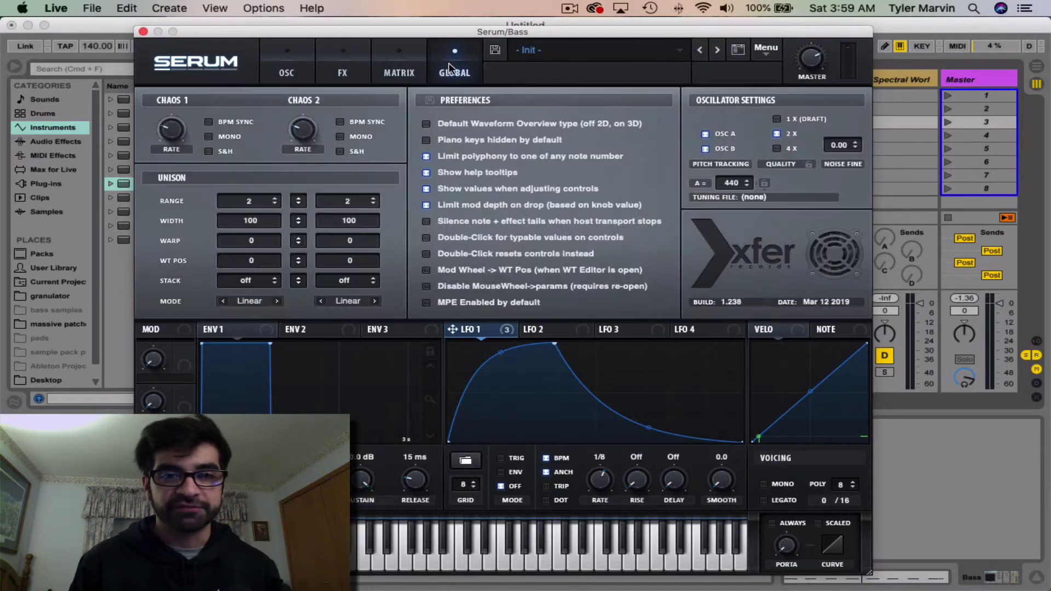
left_click(405, 74)
left_click(356, 75)
left_click(297, 74)
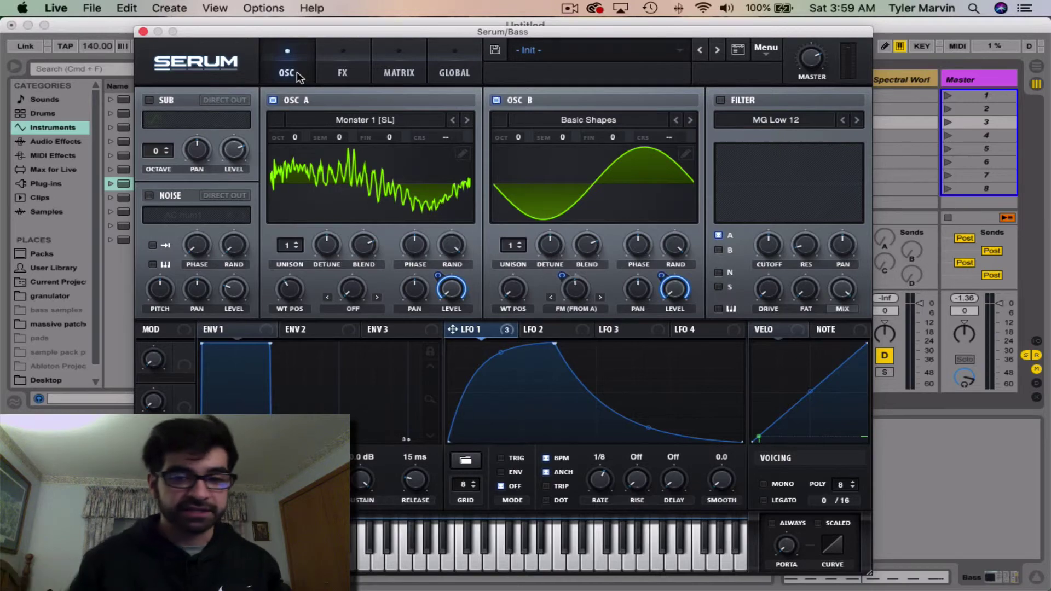
Step: Remove the LFO 1 modulator from oscillator B's FM (From A) warp, check the FX page and close the synth window
right_click(574, 293)
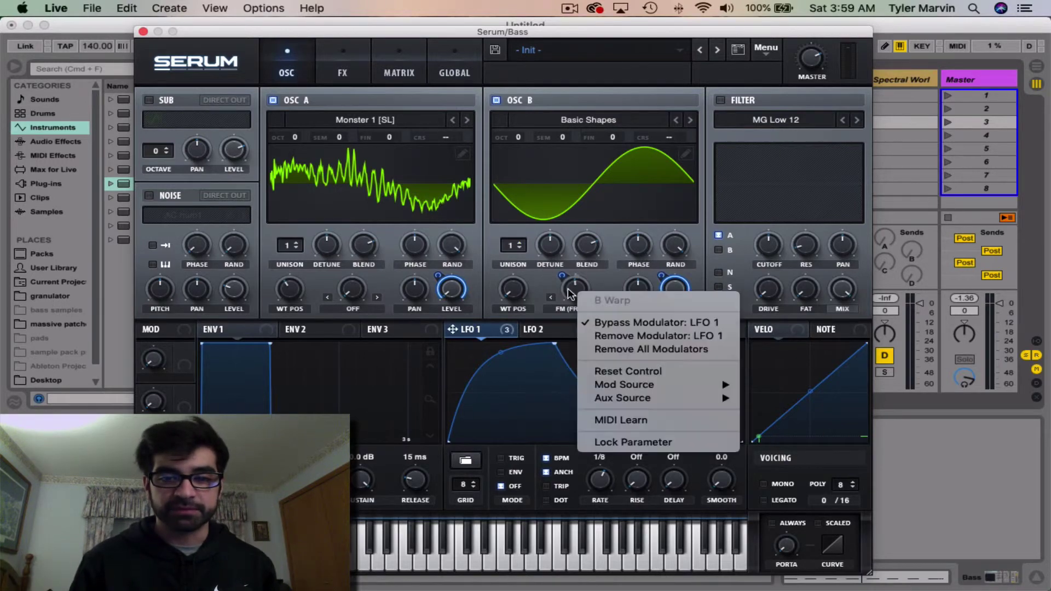
left_click(585, 336)
left_click(359, 78)
left_click(279, 74)
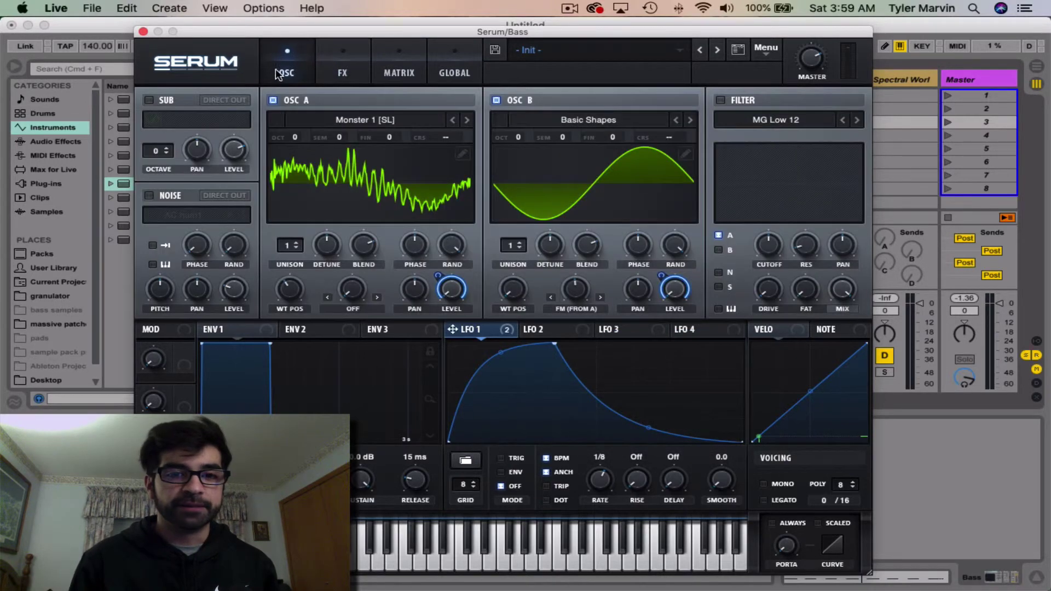
left_click(142, 32)
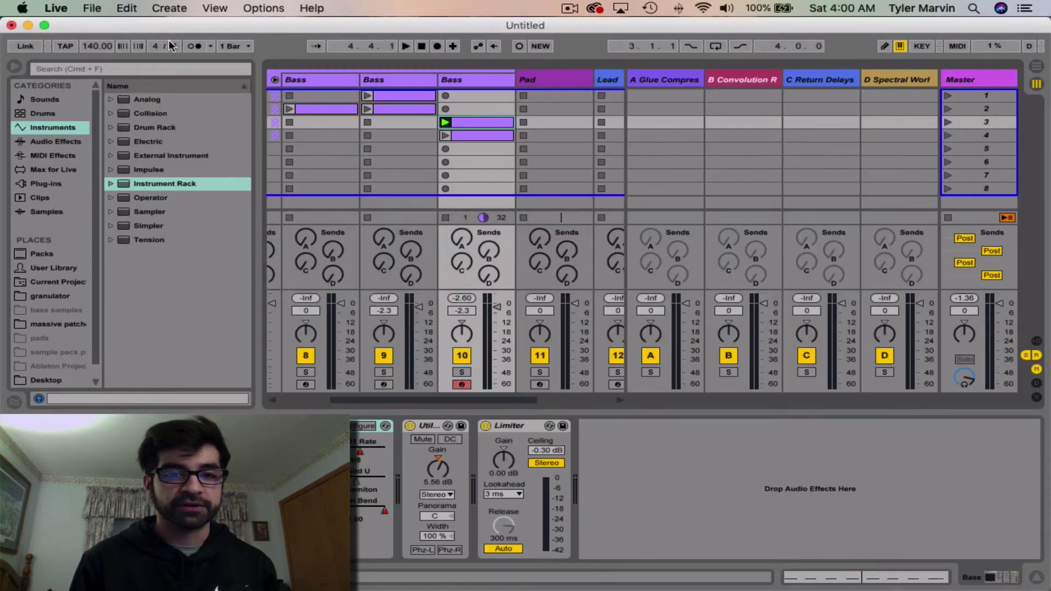
Step: Select Bass track 9, launch the 7 Group's second row of clips to audition the bass parts, and stop playback
left_click(403, 80)
scroll(416, 108, "left", 5)
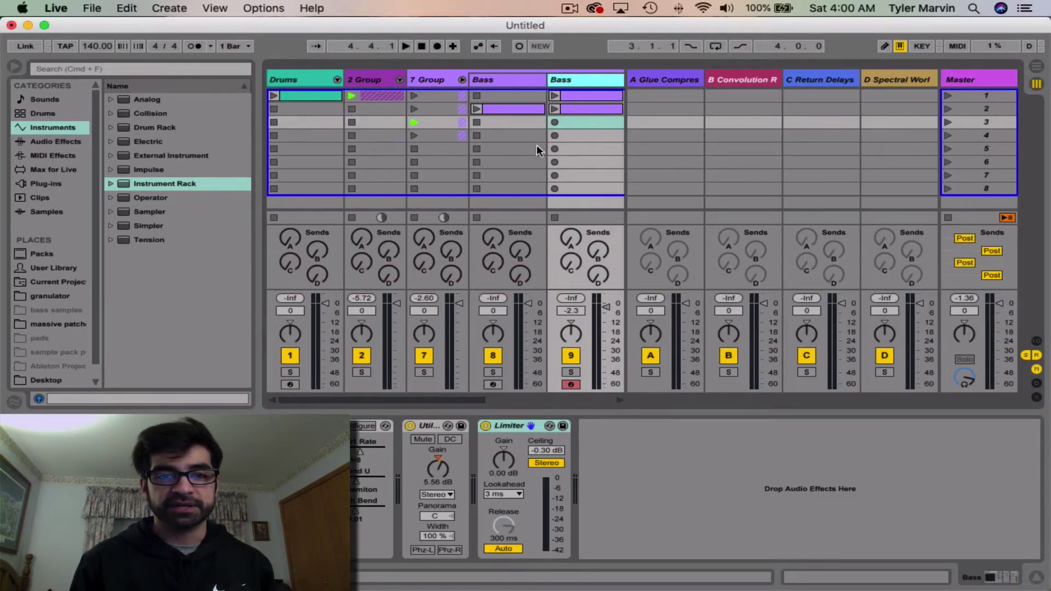
scroll(535, 143, "left", 1)
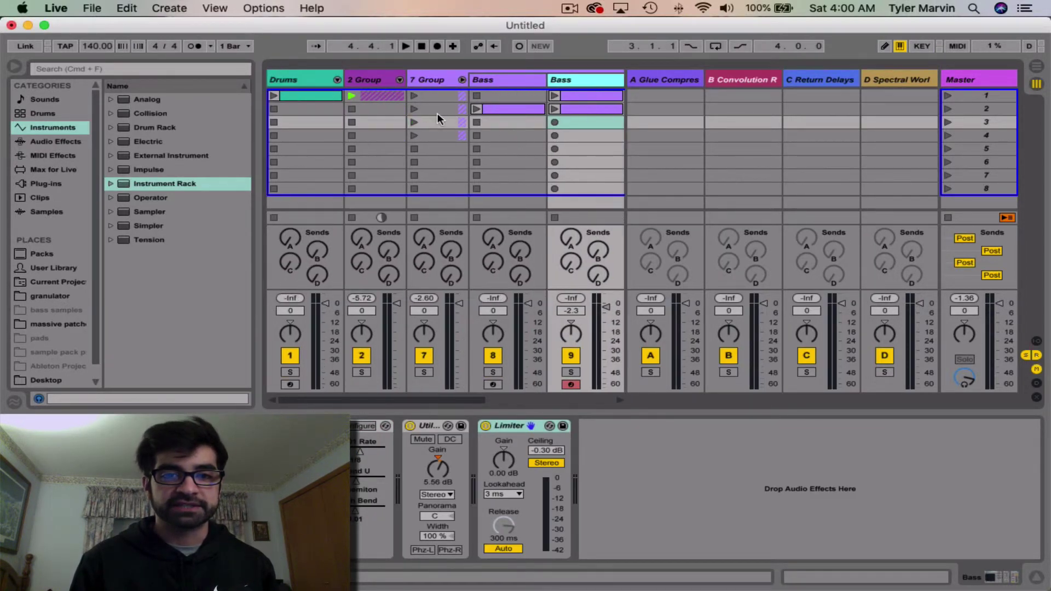
left_click(414, 109)
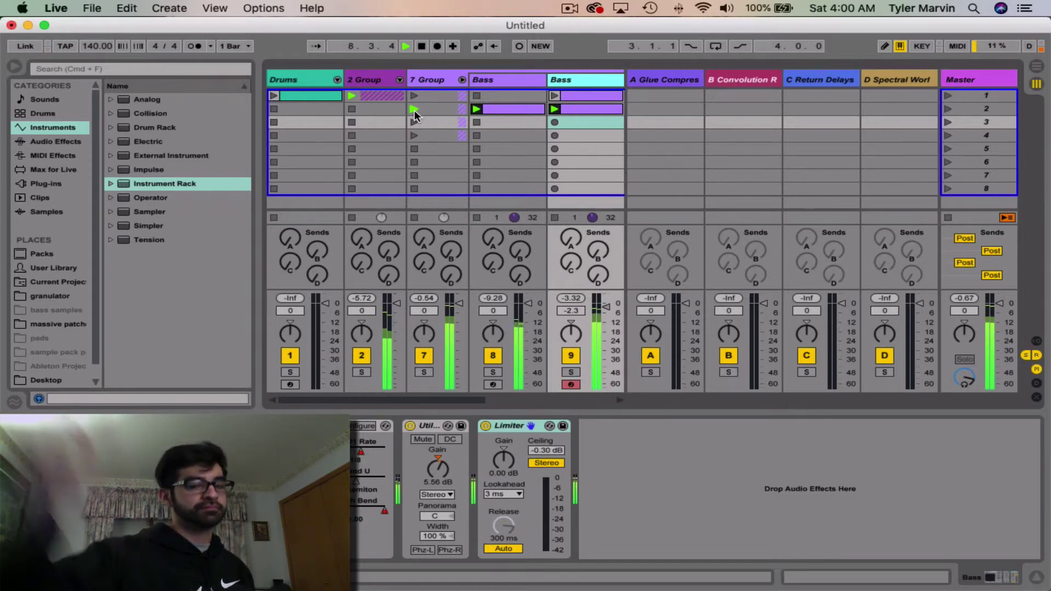
key("space")
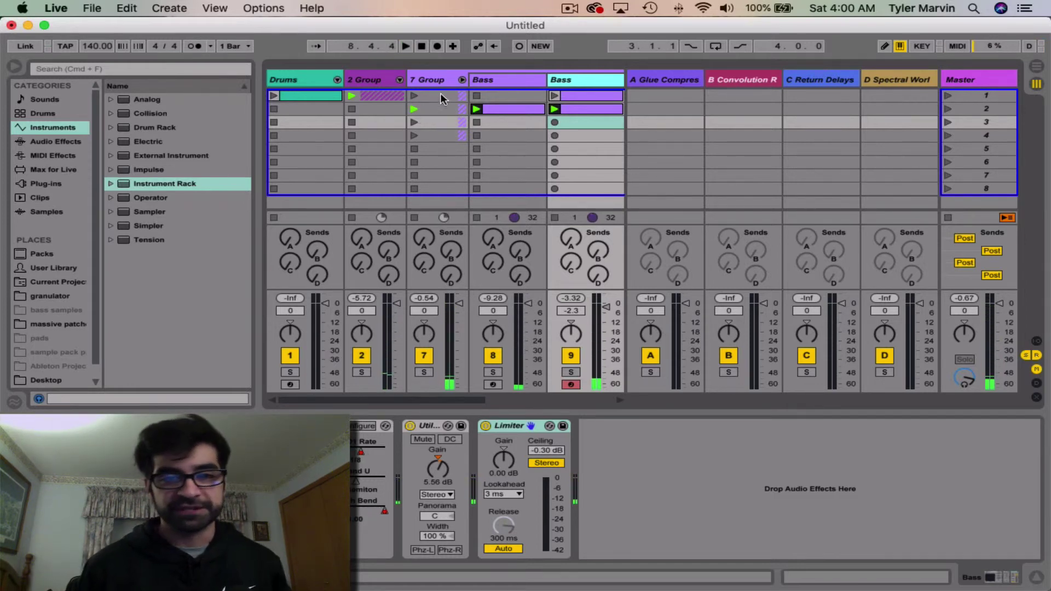
Step: Fold and unfold the 7 Group, check Bass track 10 and select Bass track 9 to view its synth
left_click(461, 80)
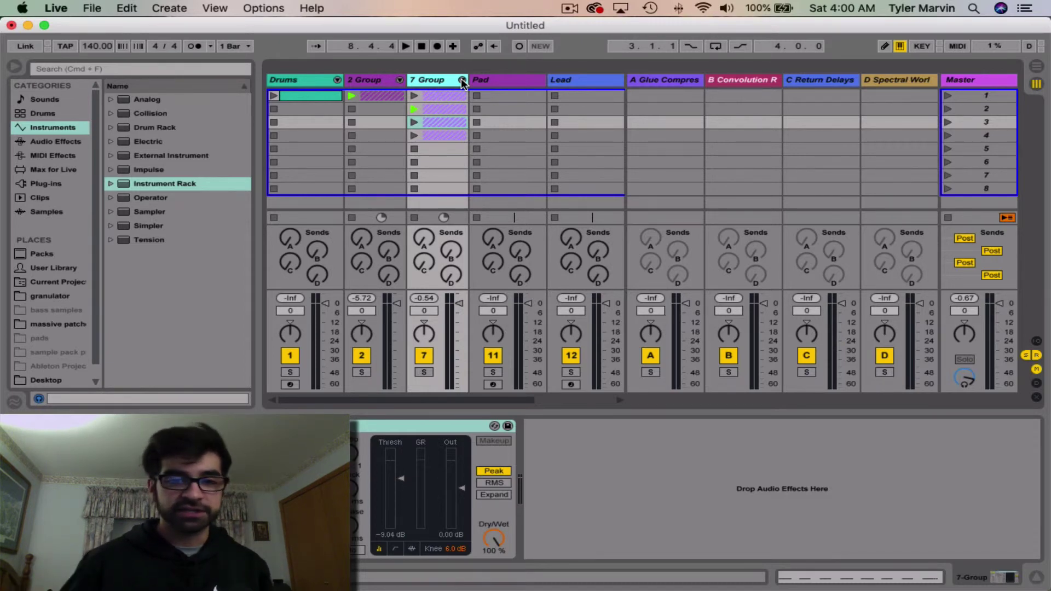
left_click(462, 82)
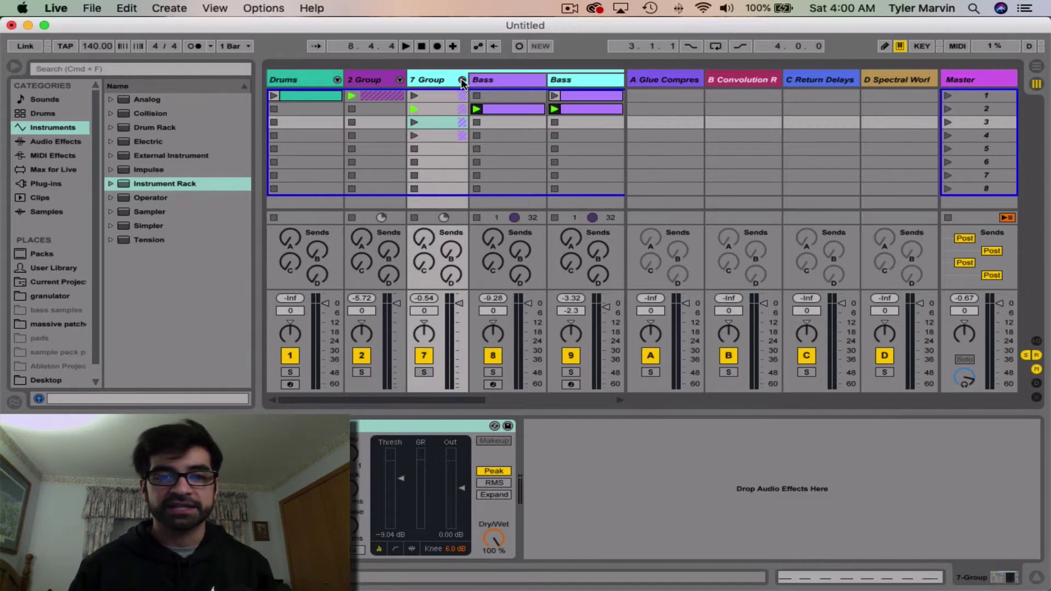
scroll(467, 92, "right", 1)
left_click(504, 78)
left_click(564, 80)
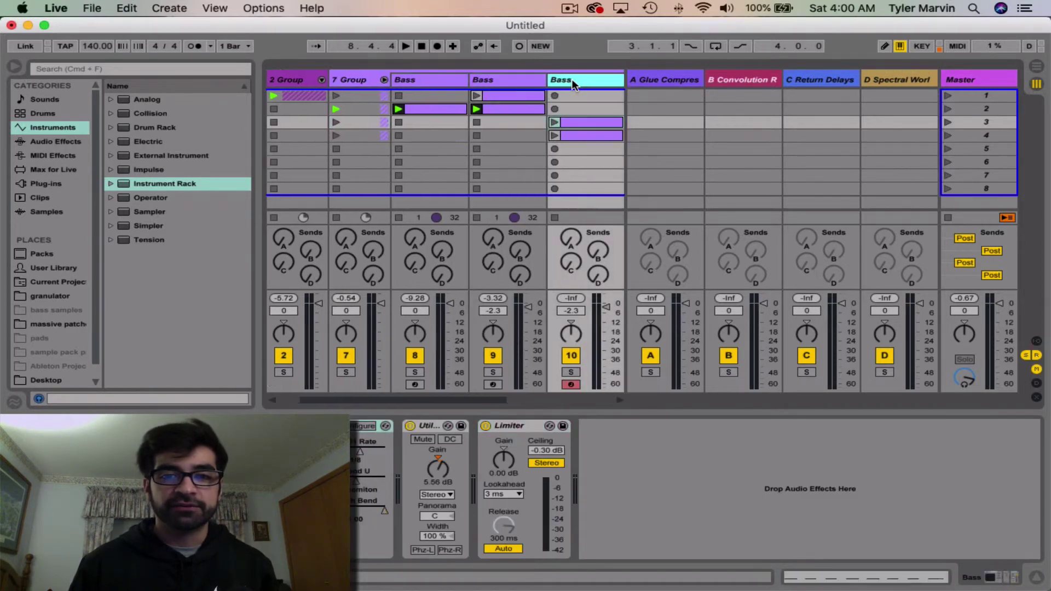
left_click(518, 84)
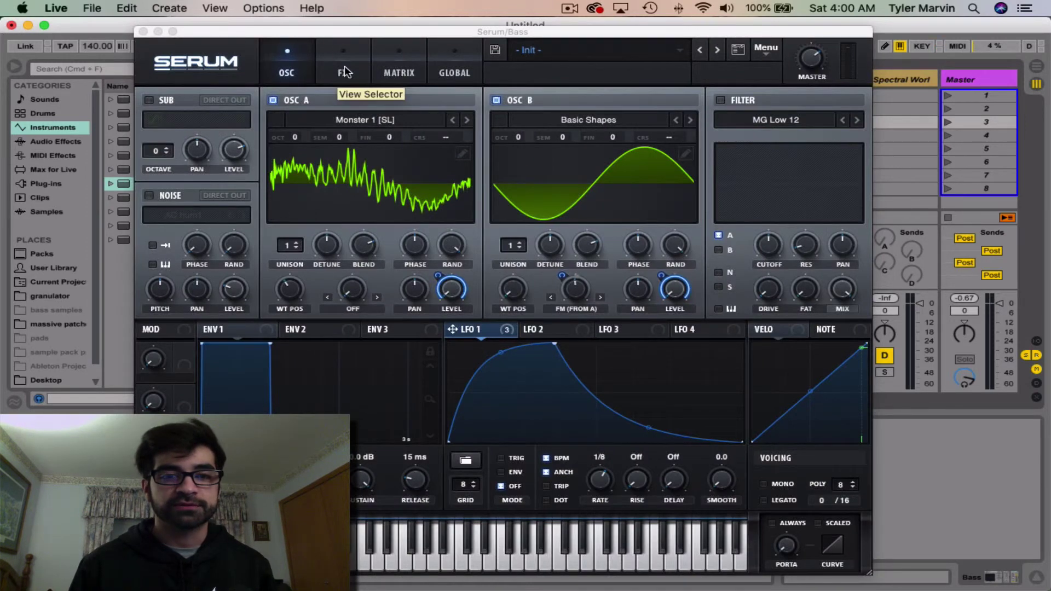
Step: Examine the FX, Matrix, Global and oscillator pages of Bass track 9's Serum patch
left_click(343, 72)
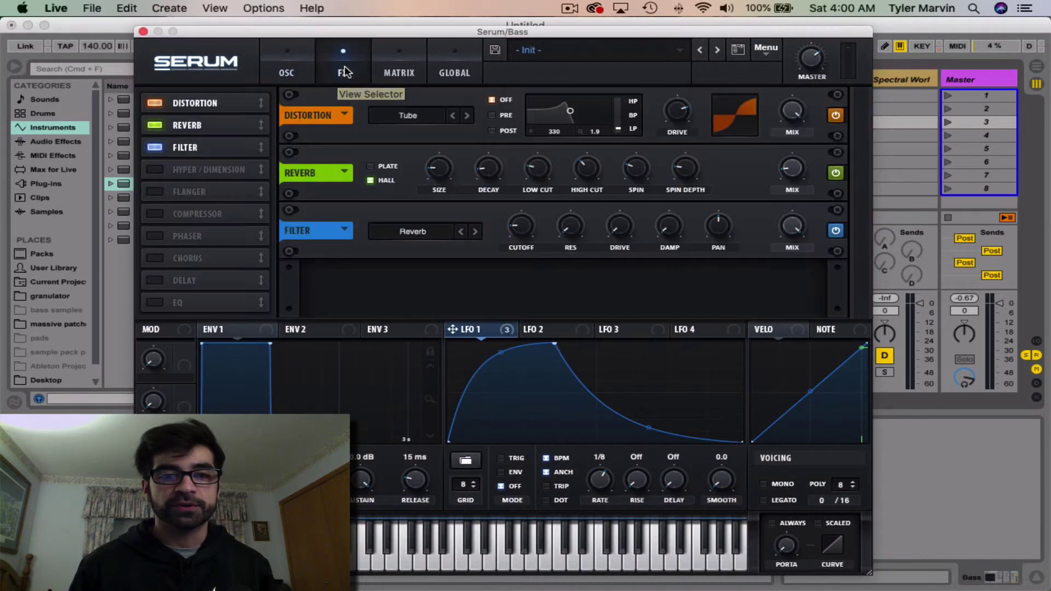
left_click(398, 73)
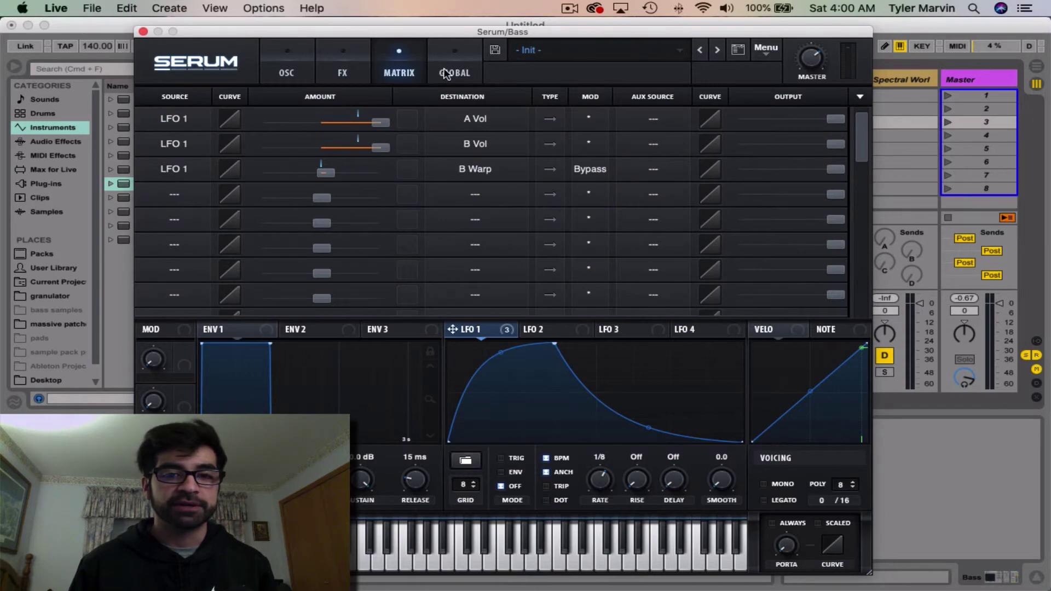
left_click(444, 73)
left_click(388, 73)
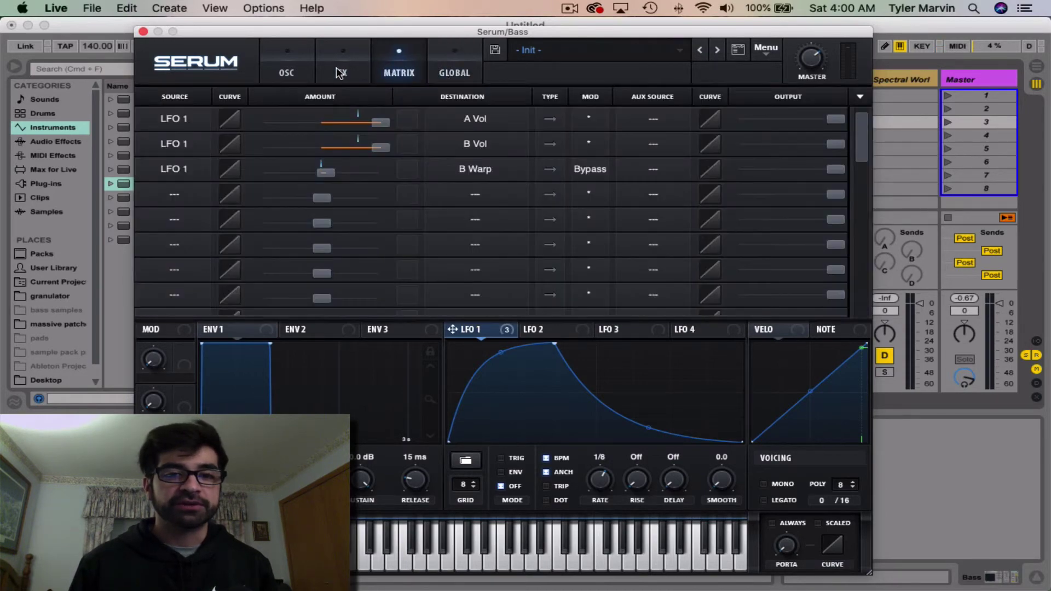
left_click(342, 72)
left_click(289, 73)
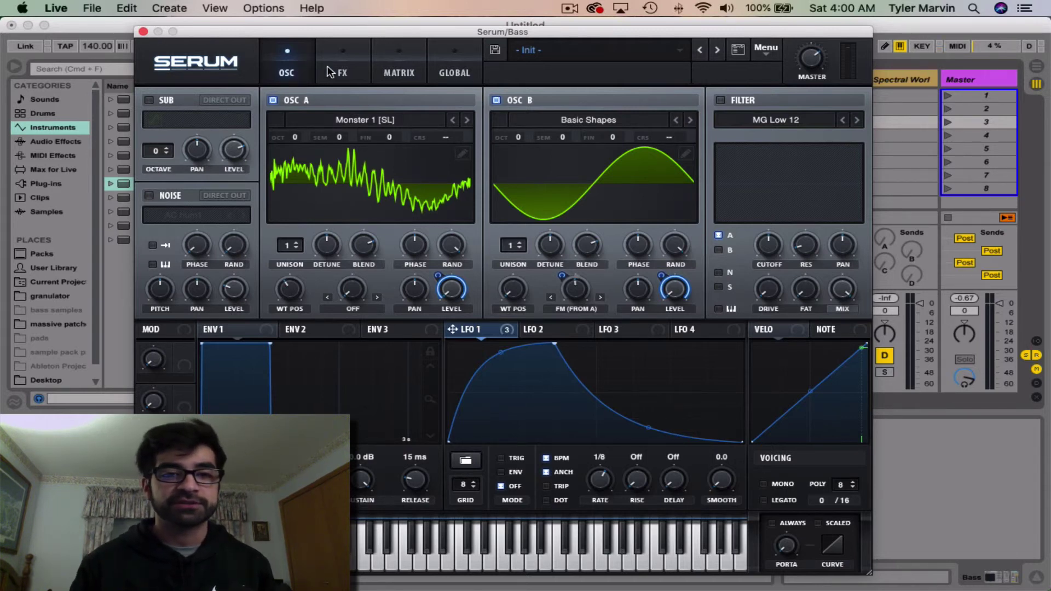
left_click(332, 73)
left_click(392, 70)
left_click(433, 73)
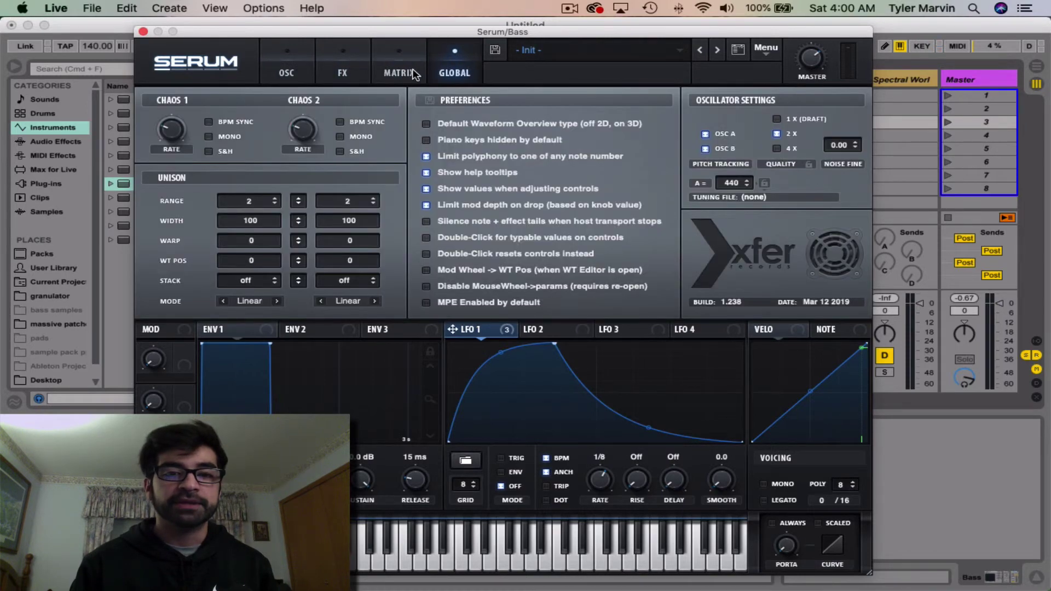
left_click(411, 74)
left_click(353, 67)
left_click(283, 69)
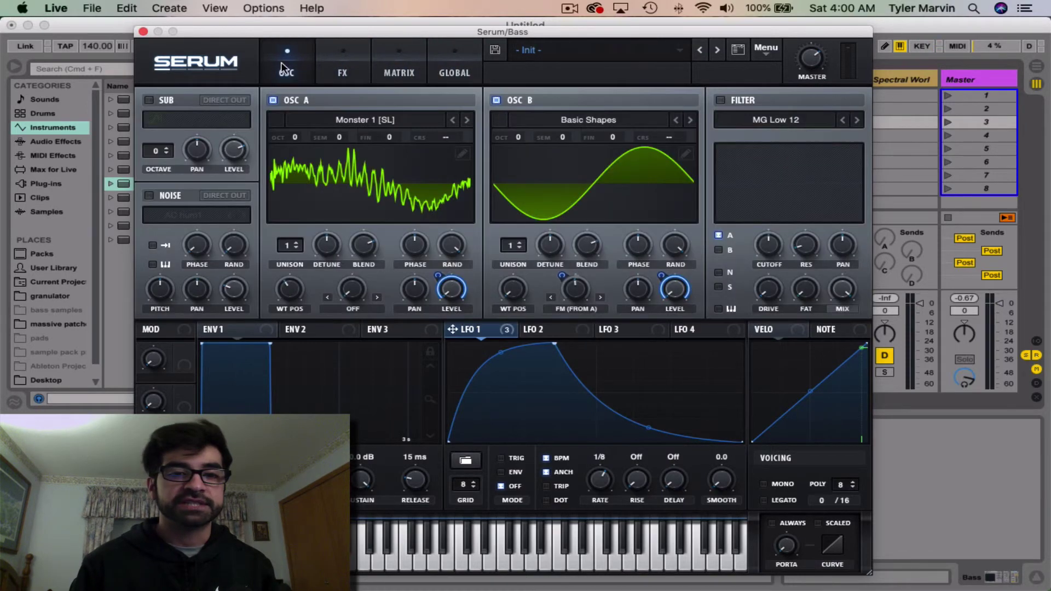
Step: Close the synth window and look through the browser's Audio Effects and Instruments categories
left_click(143, 32)
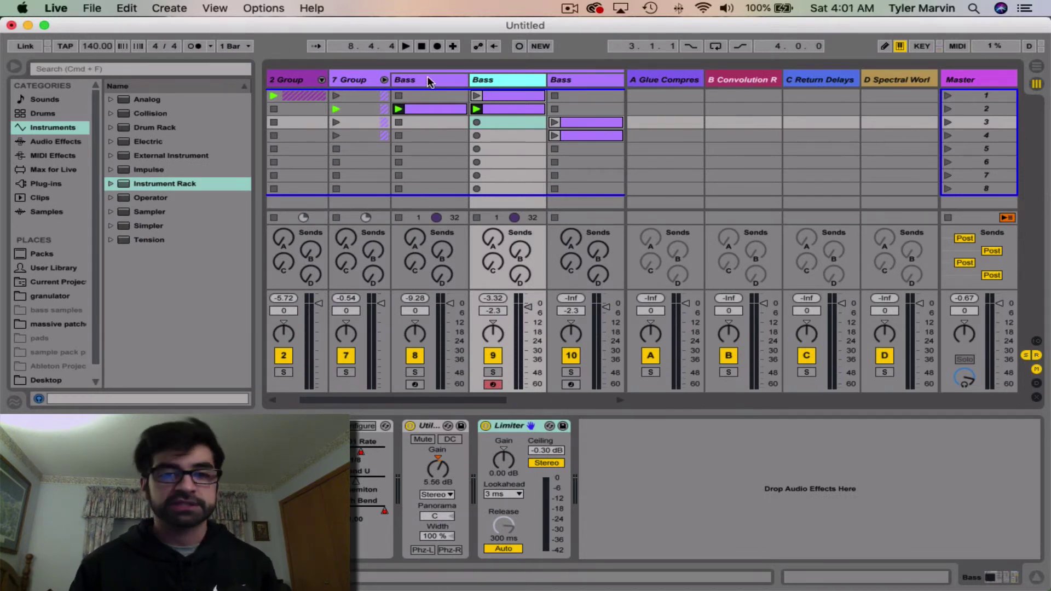
left_click(68, 143)
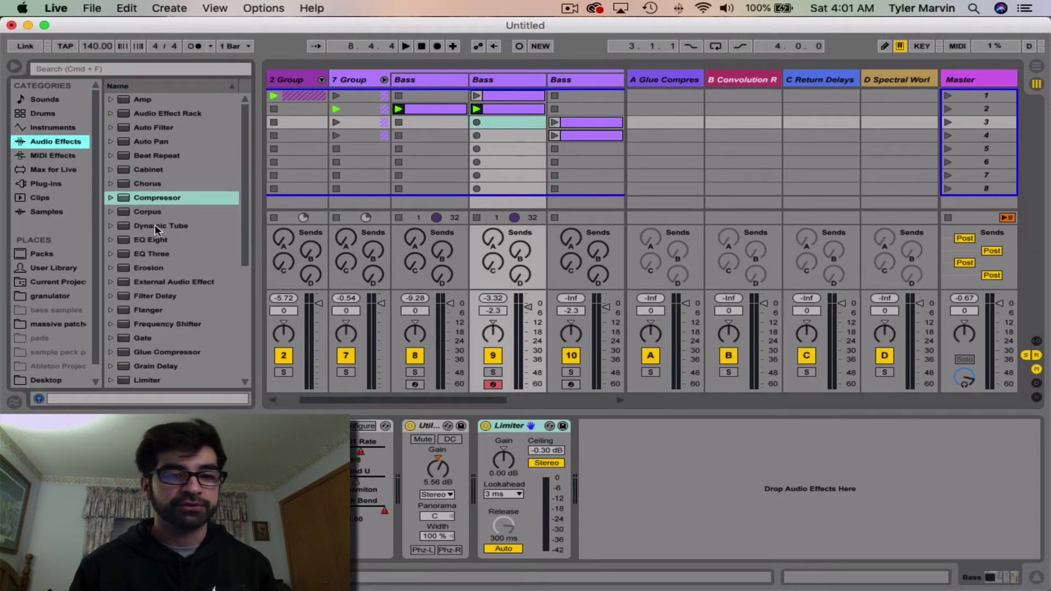
left_click(54, 129)
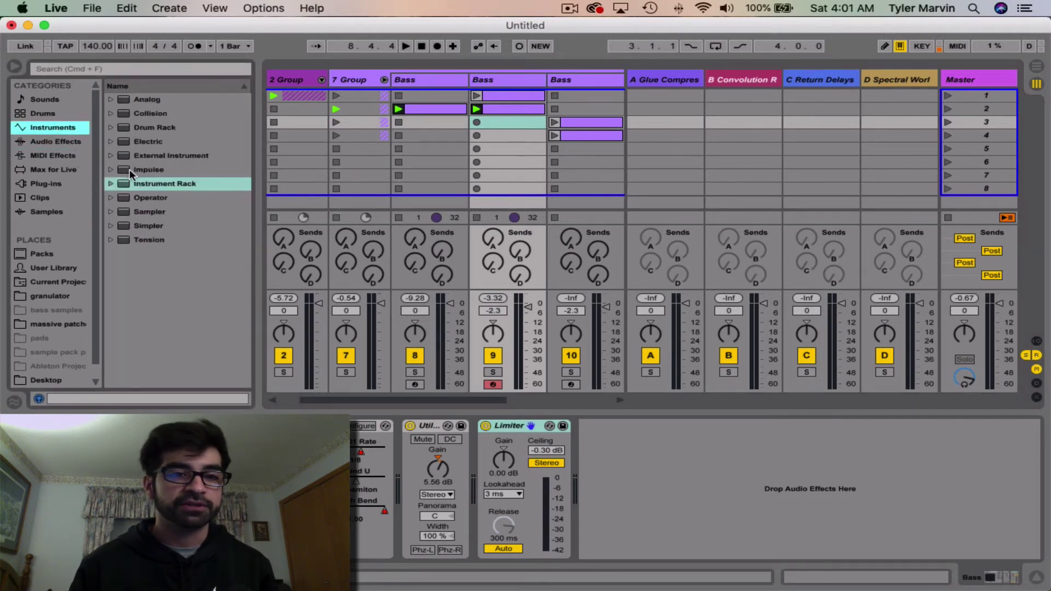
Step: Fold the 7 Group and look over the Pad, Lead, Arp, group and Drums tracks of the session
left_click(383, 81)
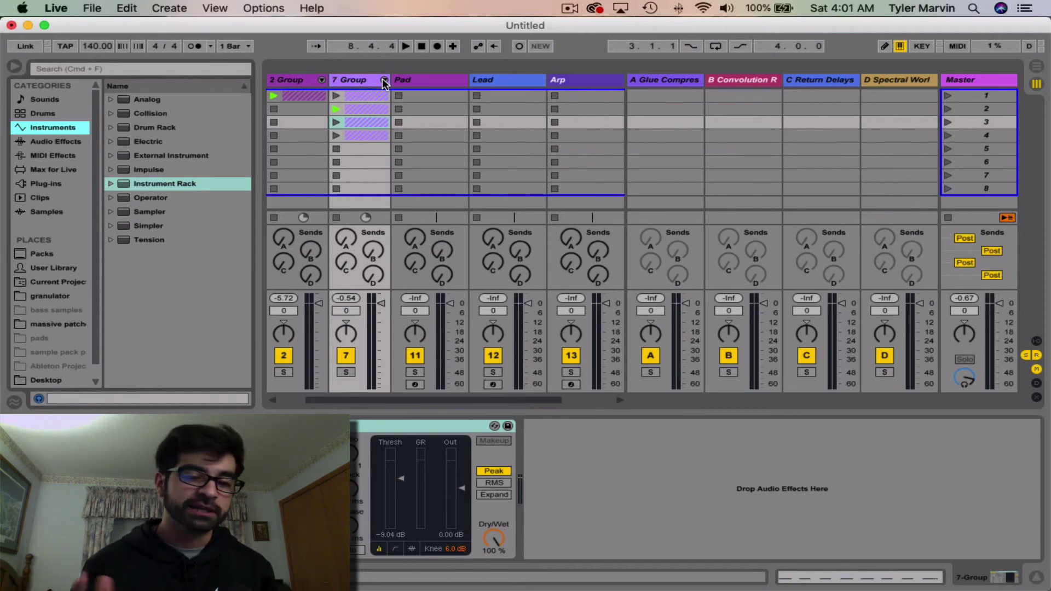
left_click(444, 80)
left_click(482, 80)
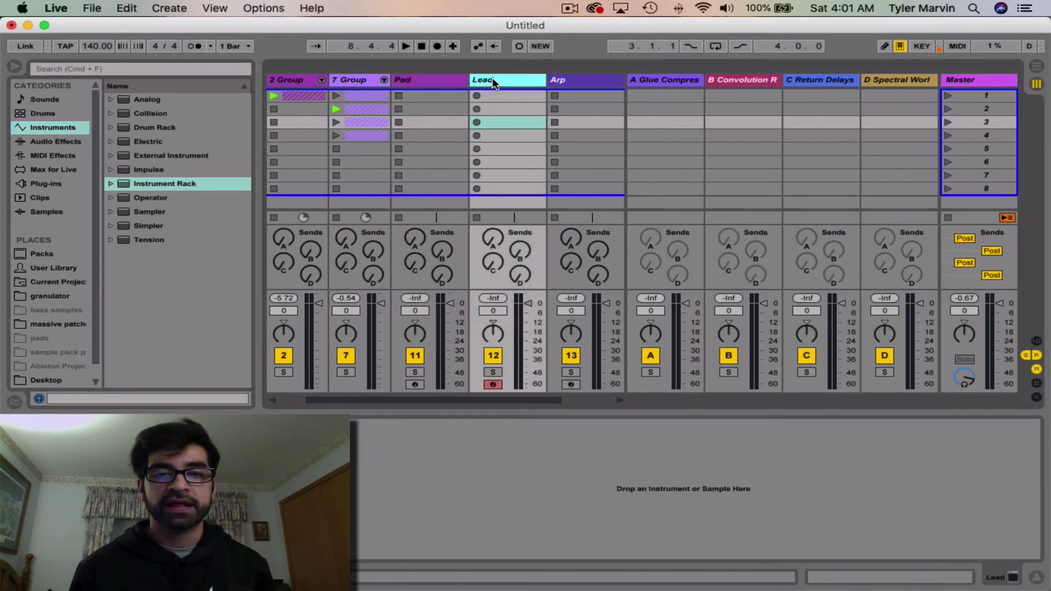
left_click(566, 80)
left_click(513, 82)
left_click(433, 81)
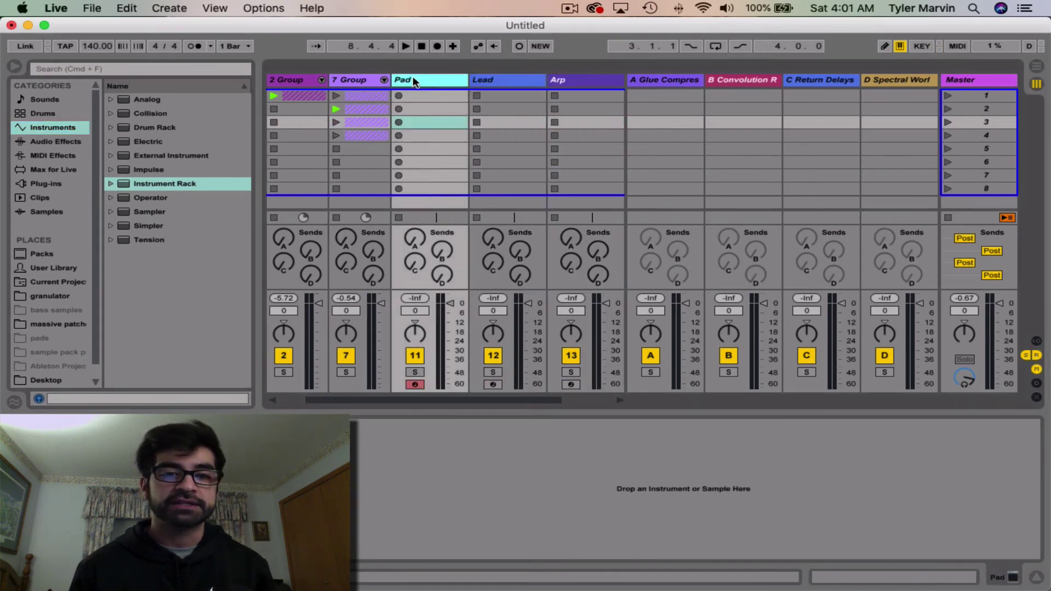
left_click(356, 81)
left_click(290, 81)
scroll(291, 81, "left", 2)
left_click(311, 81)
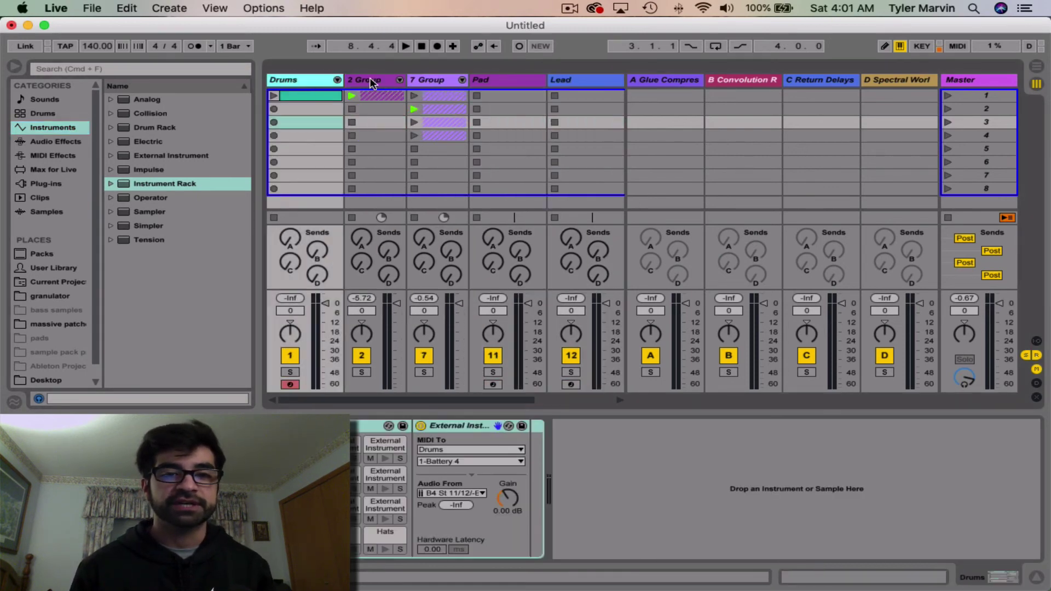
Step: Look over the 2 Group, 7 Group, 14 Audio, Arp and Lead tracks, ending with the Pad track selected
left_click(372, 80)
left_click(433, 80)
left_click(485, 82)
scroll(485, 82, "right", 4)
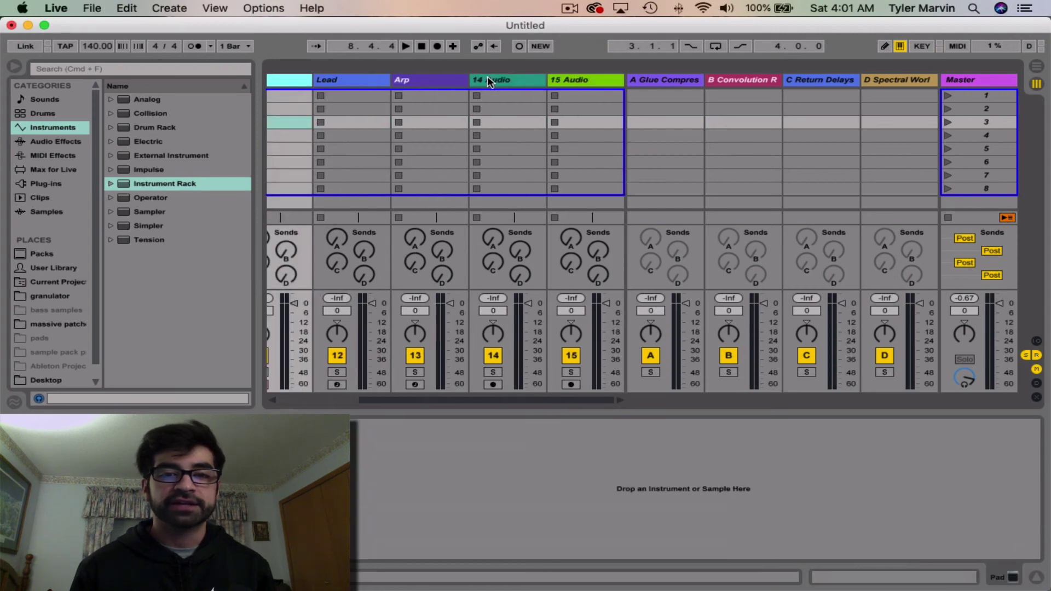
left_click(489, 82)
left_click(457, 80)
scroll(451, 81, "left", 1)
scroll(452, 81, "left", 2)
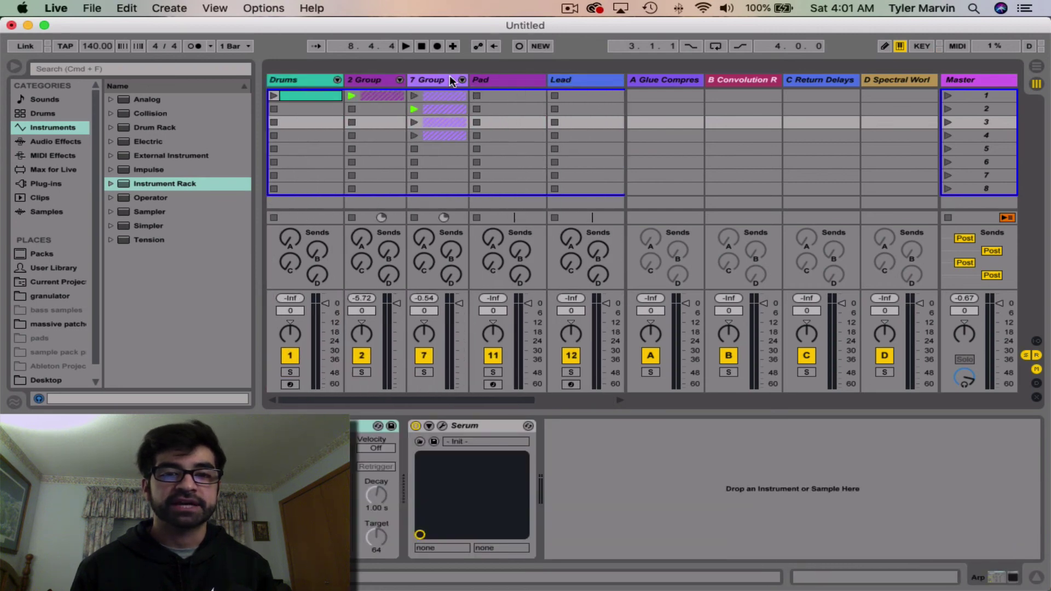
left_click(572, 82)
left_click(515, 82)
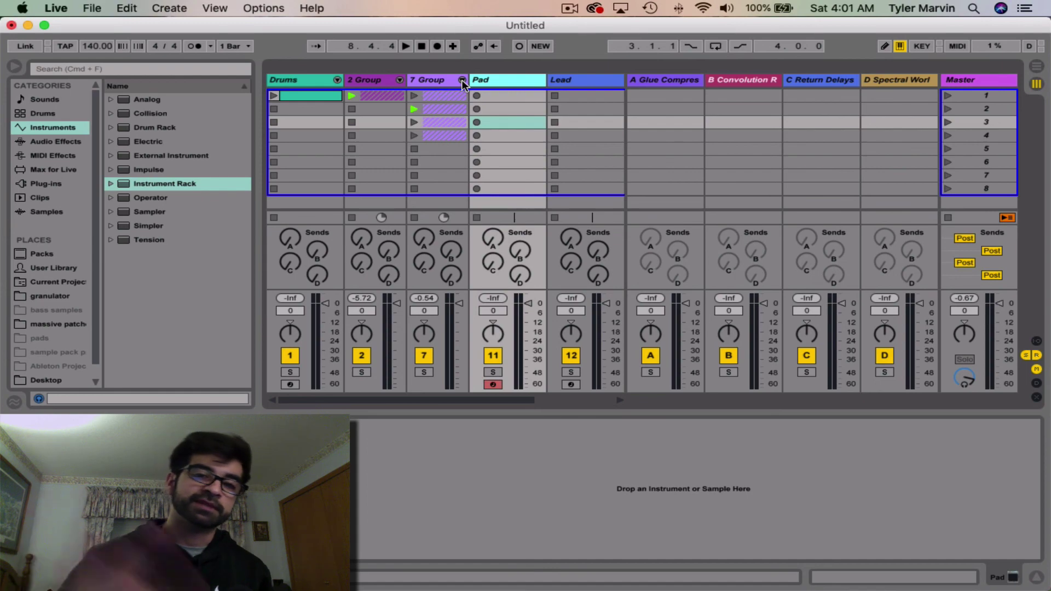